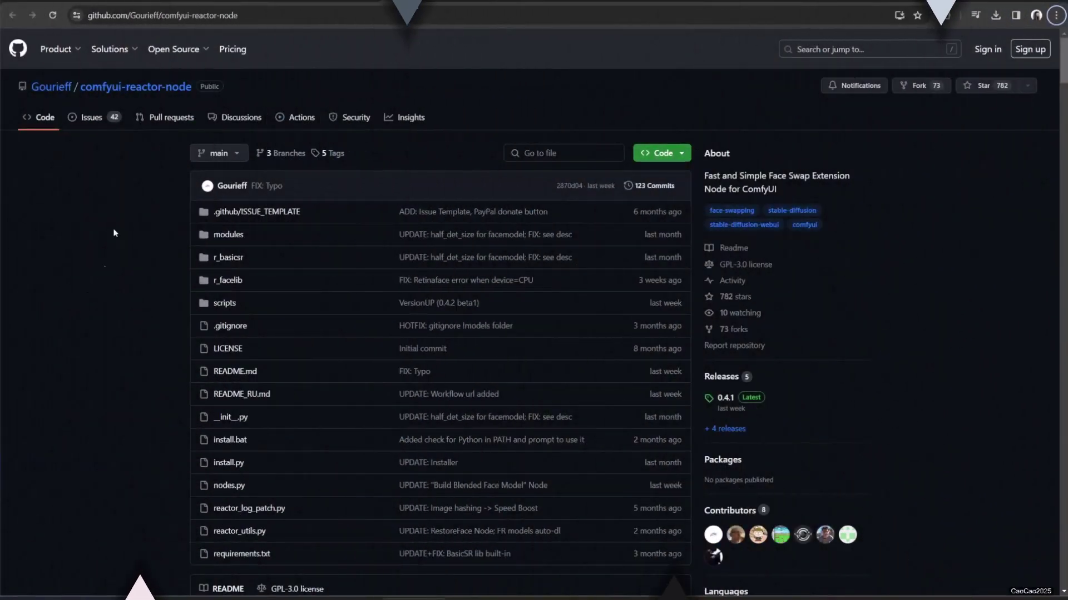
- Read the comfyui-reactor-node repository name and the ReActor description heading at the top of the README
drag(31, 86, 194, 93)
click(143, 262)
scroll(145, 263, down, 8)
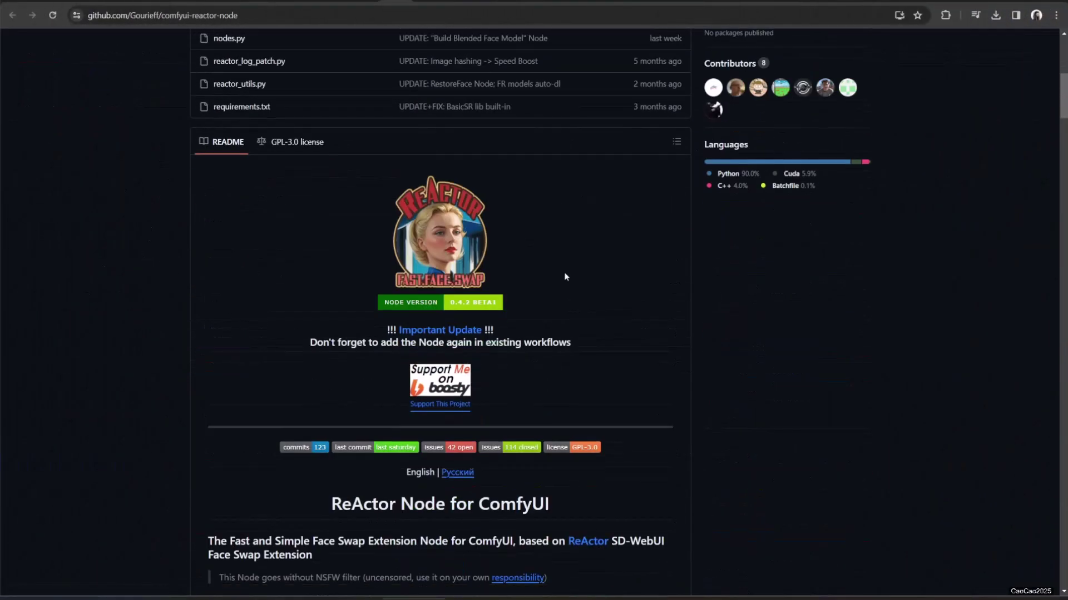
scroll(496, 295, down, 4)
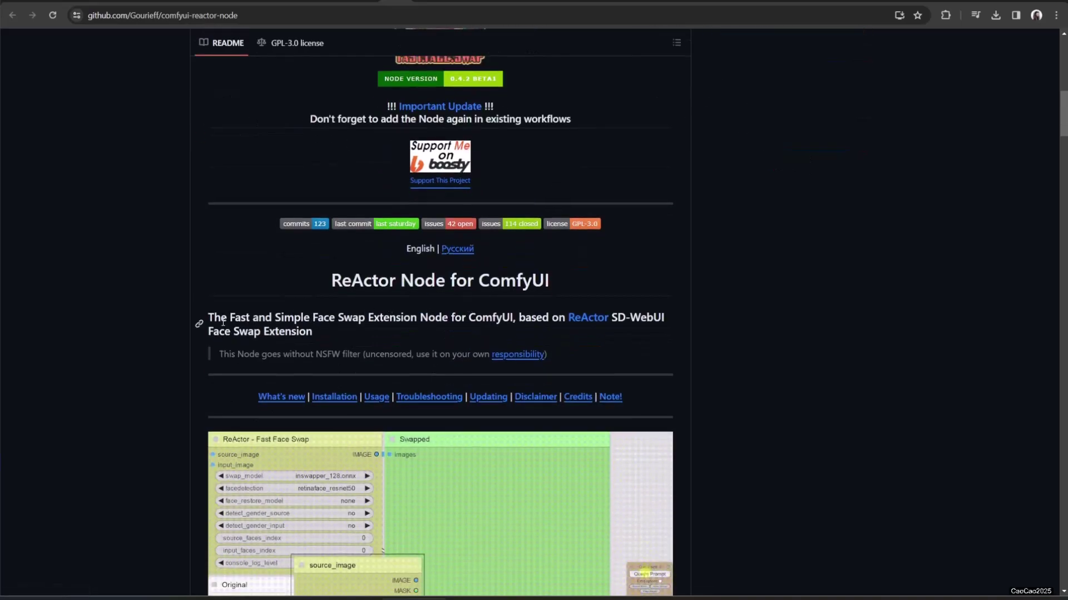
drag(209, 319, 336, 327)
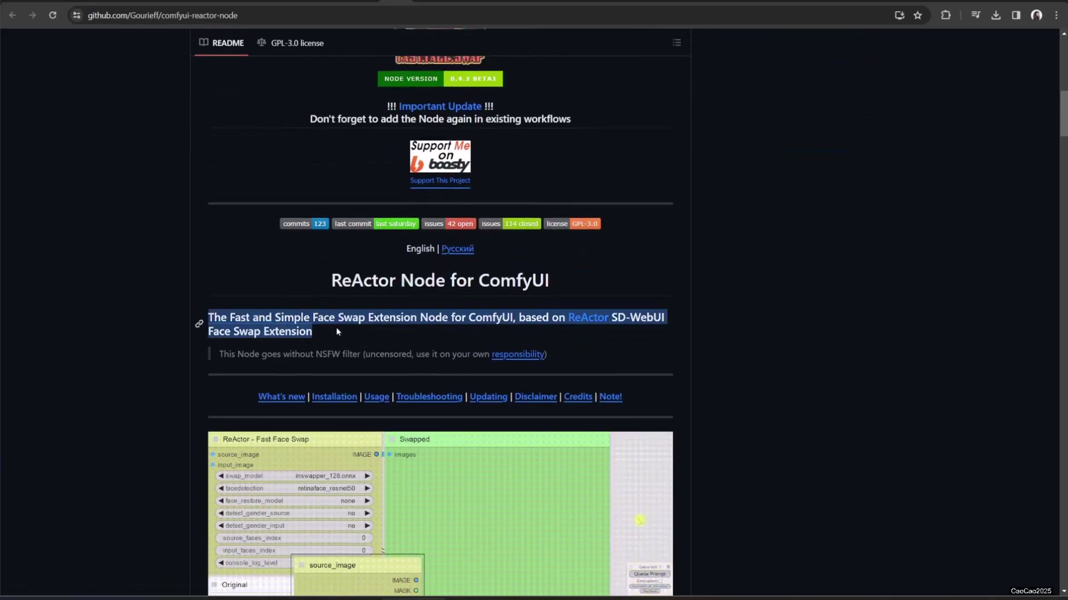
click(818, 328)
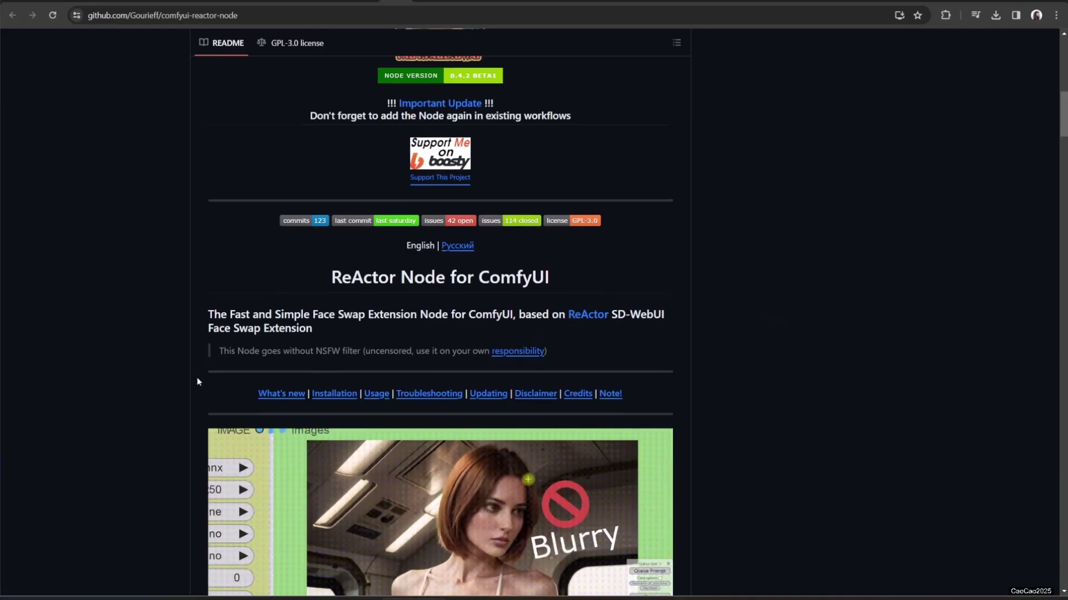
- Scroll through the rest of the README, then show the Code menu's HTTPS clone URL
scroll(200, 377, down, 6)
scroll(245, 400, down, 4)
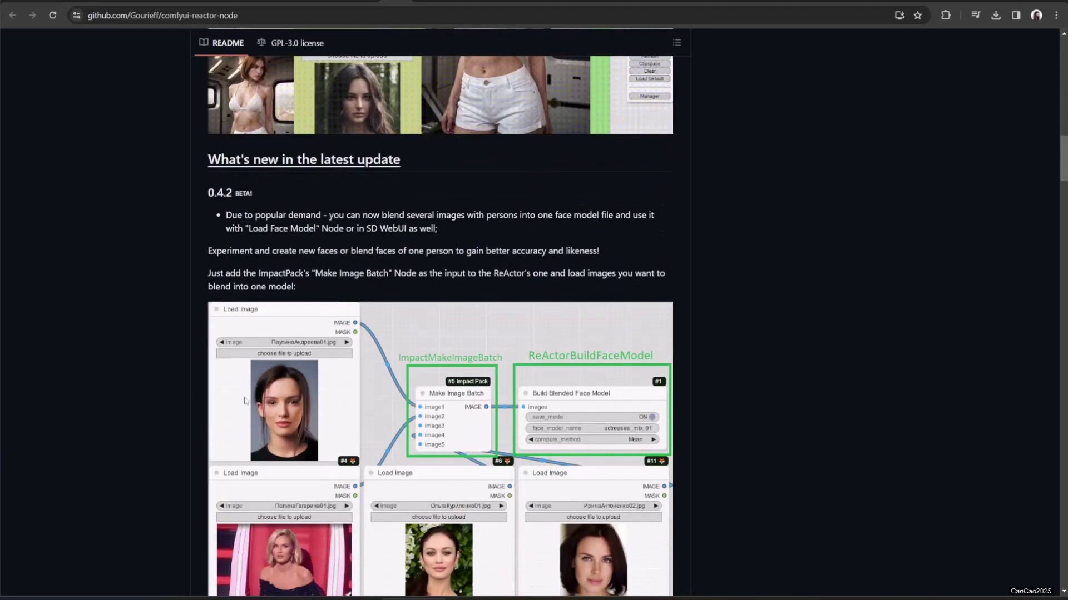
scroll(264, 356, down, 14)
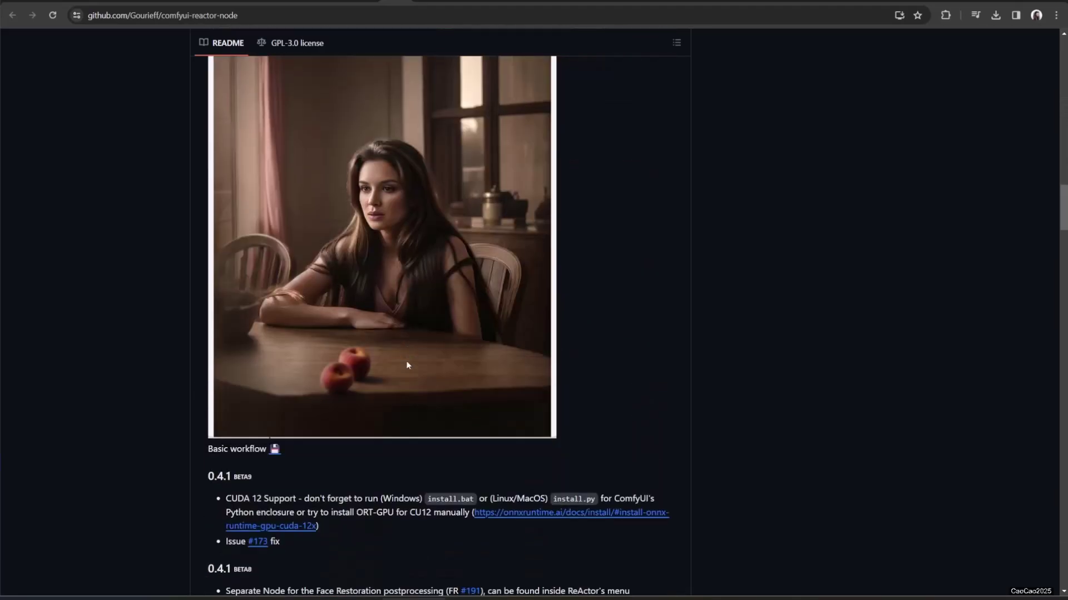
scroll(407, 364, down, 20)
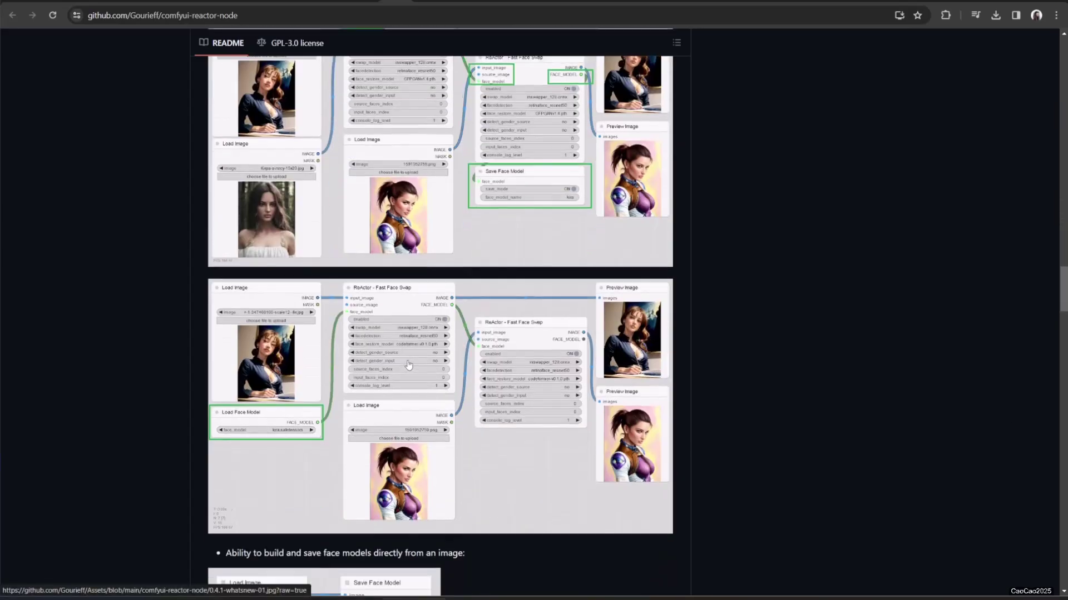
scroll(408, 365, down, 2)
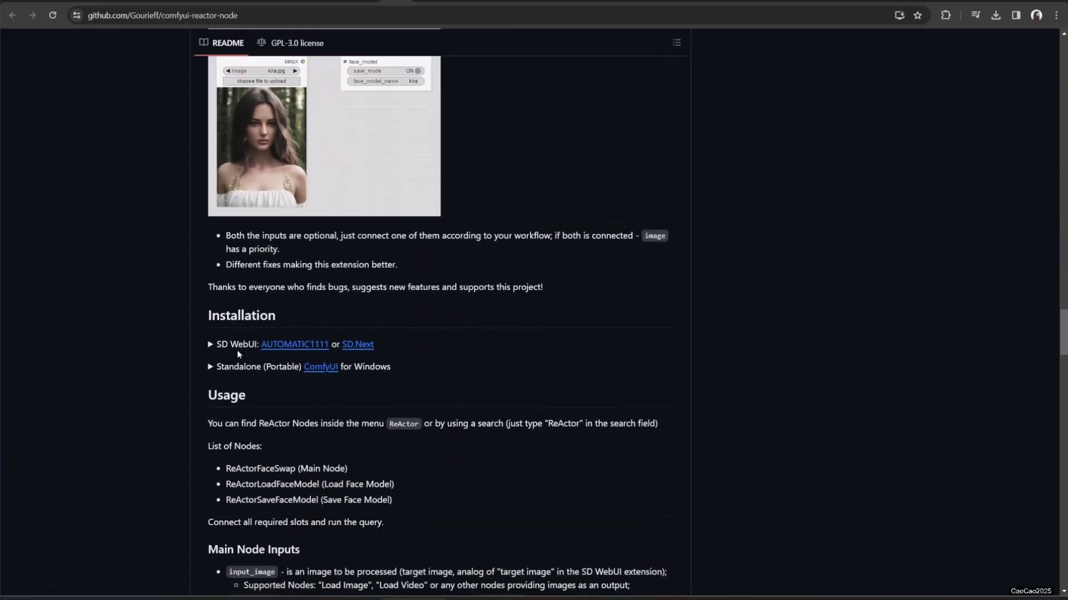
scroll(698, 292, up, 20)
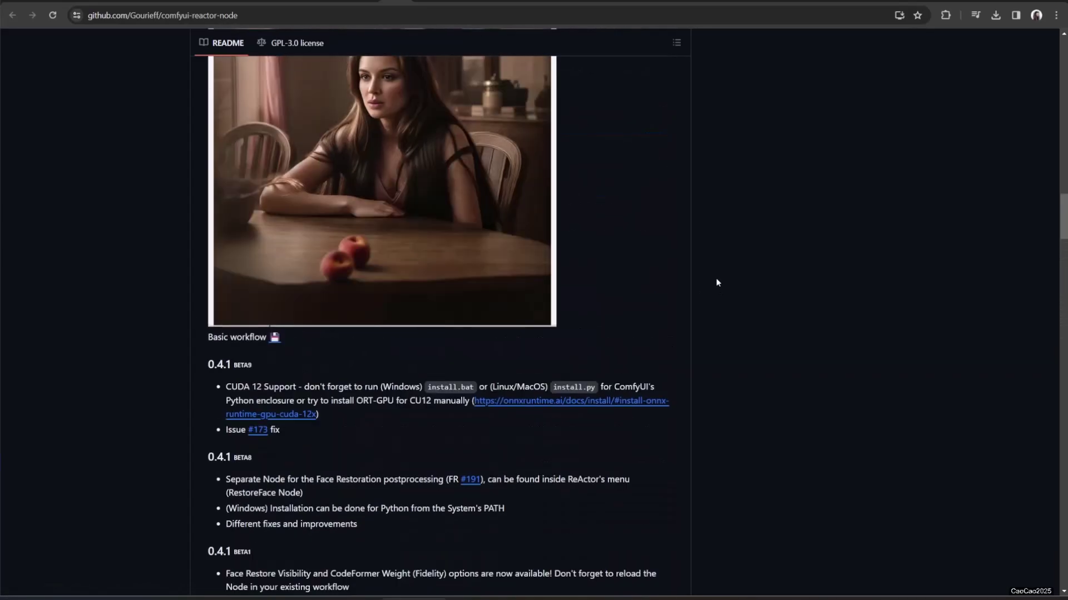
scroll(725, 272, up, 20)
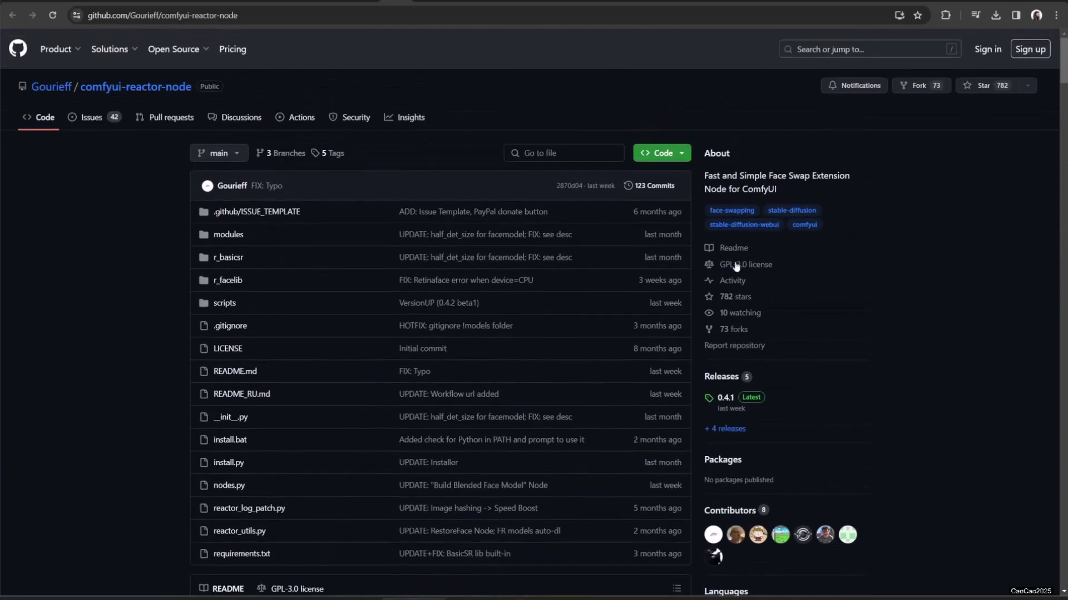
click(662, 152)
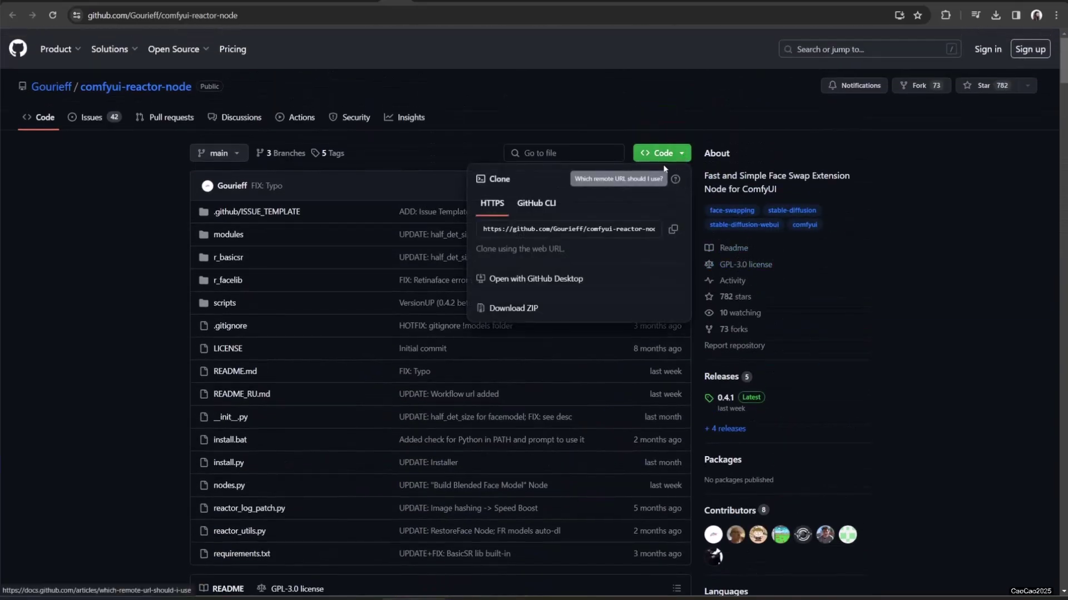
- Copy the HTTPS clone URL and open the ComfyUI\custom_nodes folder in File Explorer
click(673, 234)
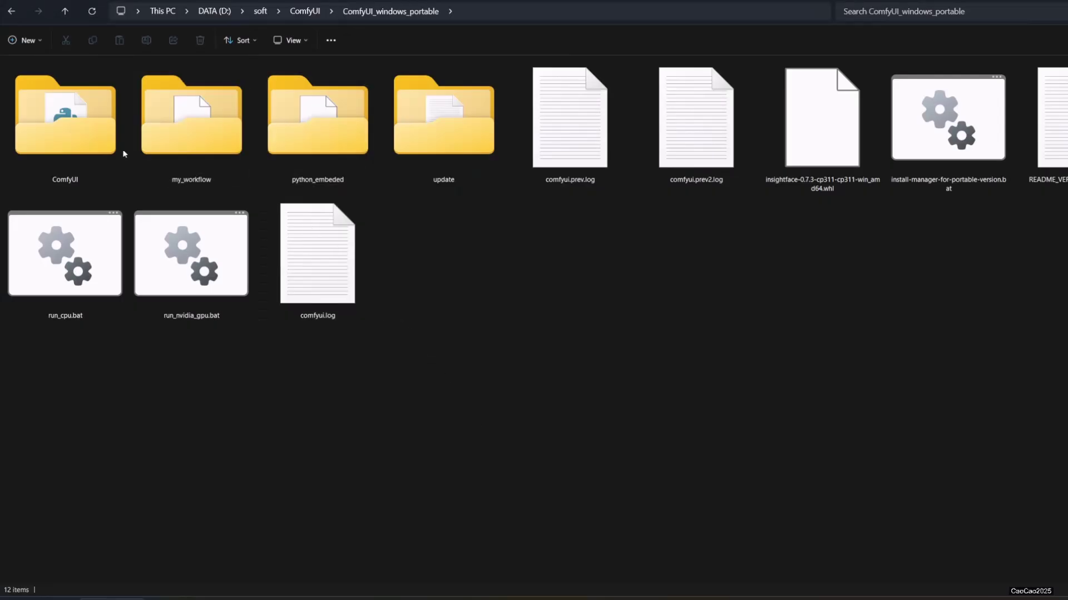
double_click(87, 151)
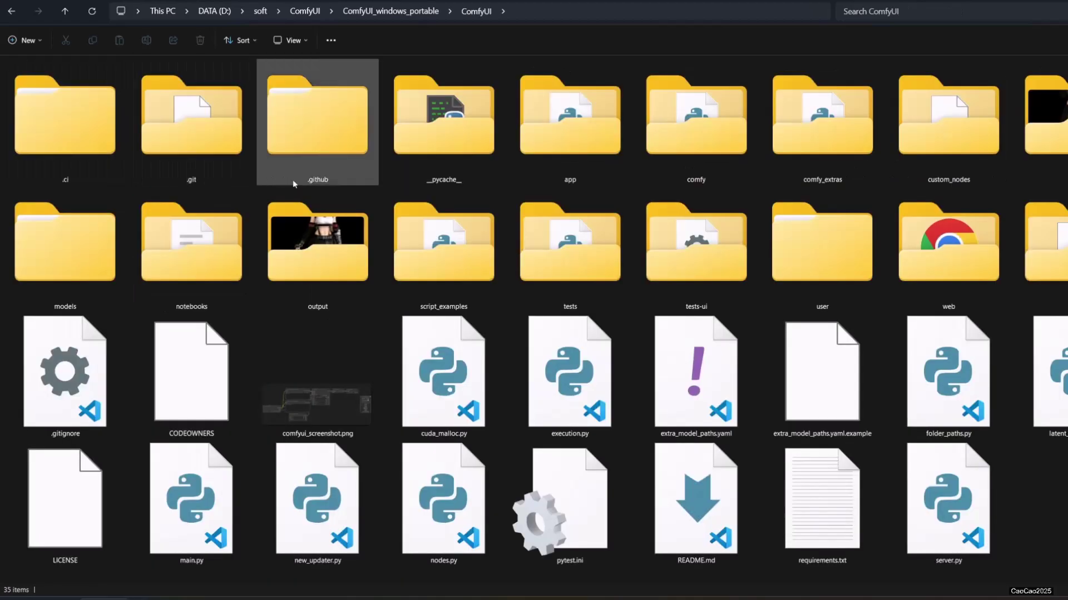
double_click(895, 142)
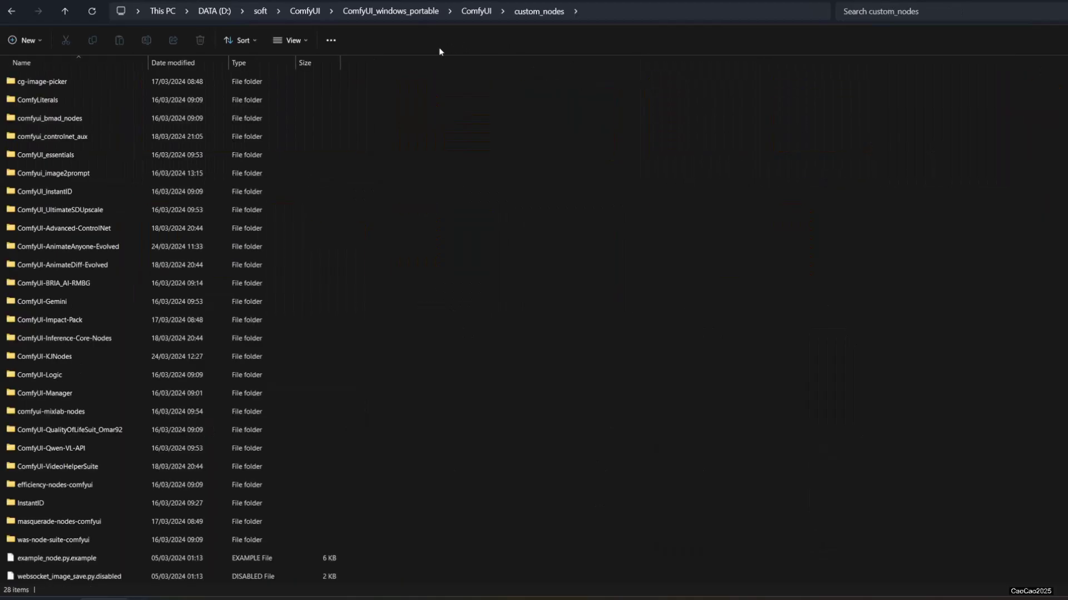
click(632, 11)
- Open cmd in custom_nodes and run git clone with the pasted ReActor repository URL
text(cmd)
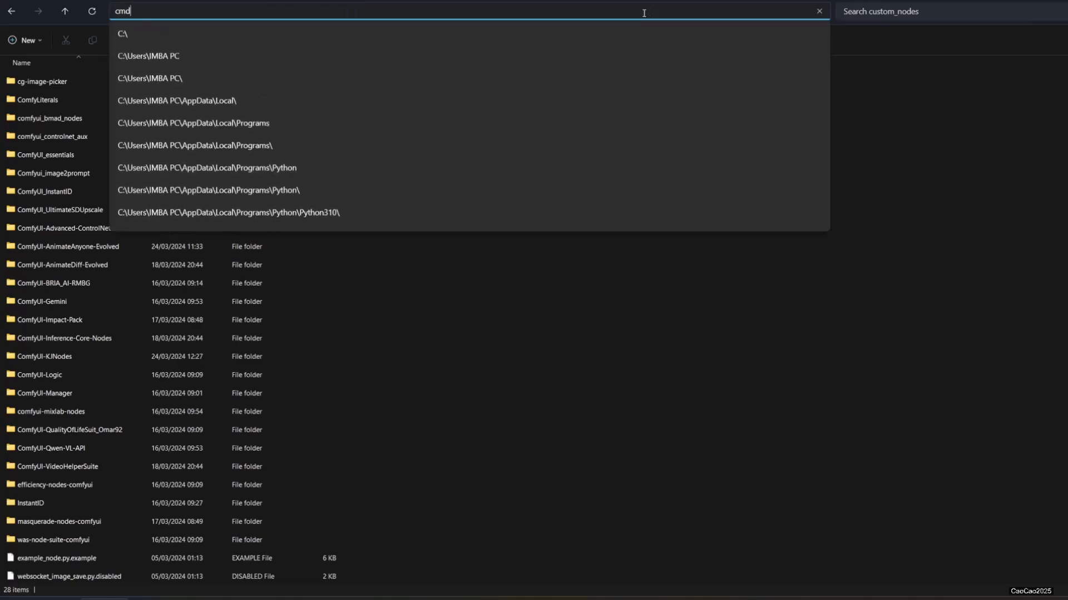
key(Return)
text(git )
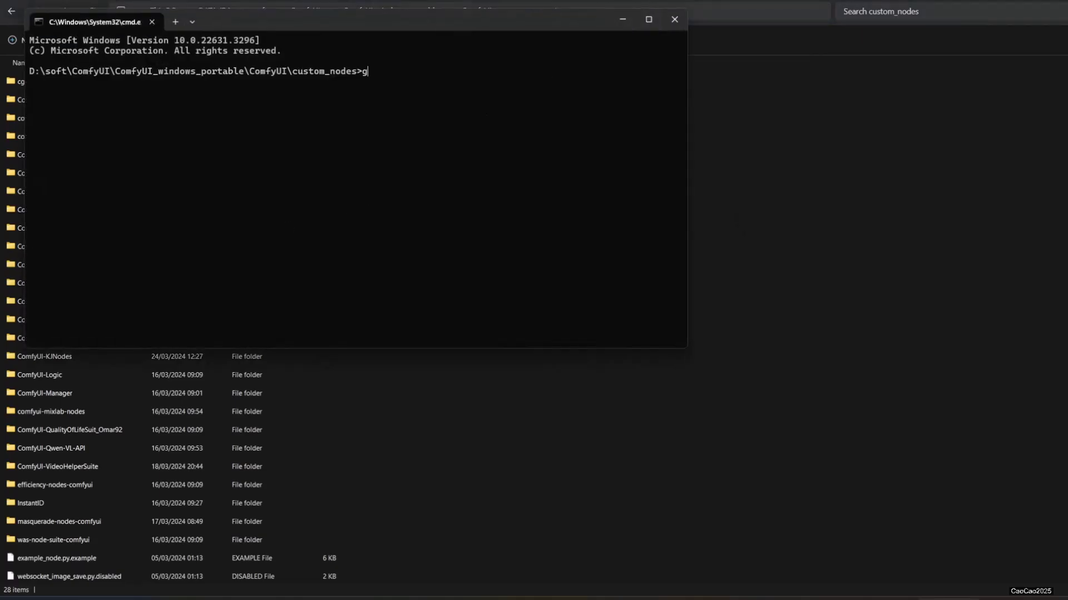
text(clone)
key(ctrl+v)
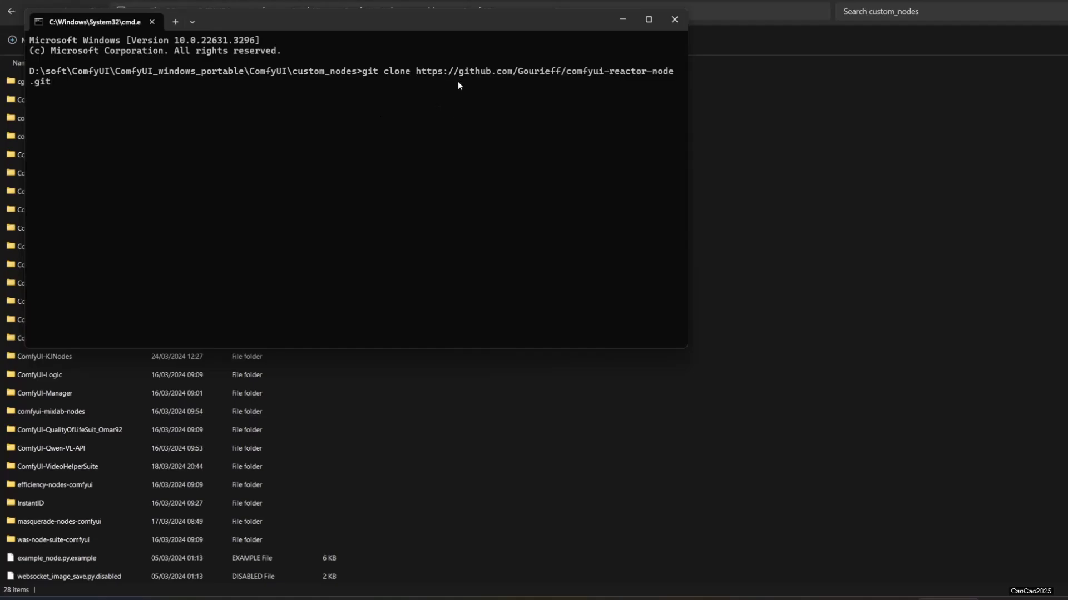
key(Return)
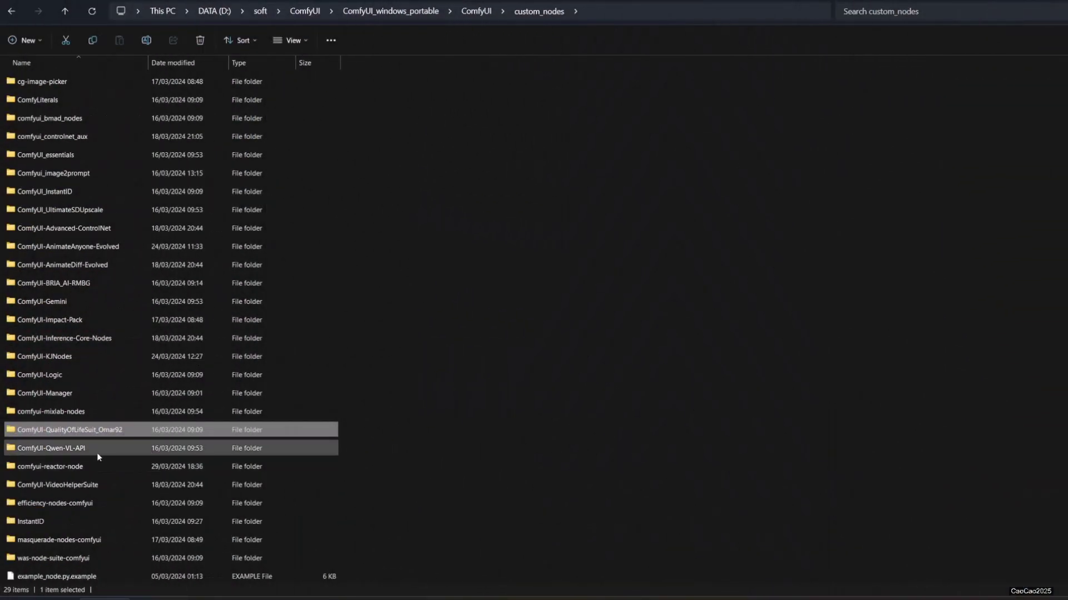
- Run install.bat in comfyui-reactor-node and select the README's python_embeded\python.exe -V command
click(69, 472)
double_click(69, 472)
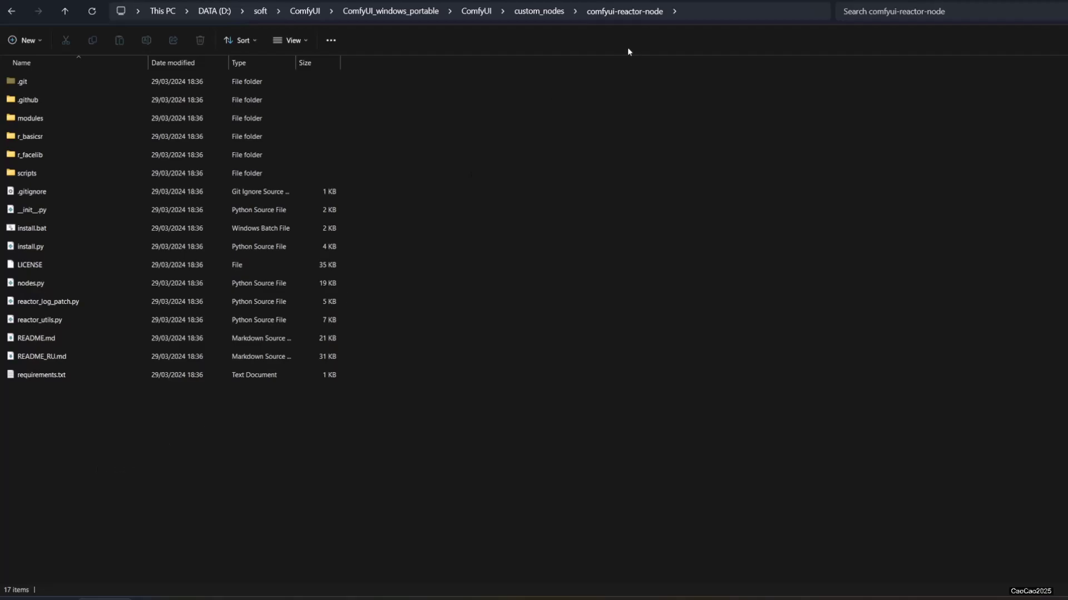
click(44, 230)
double_click(44, 231)
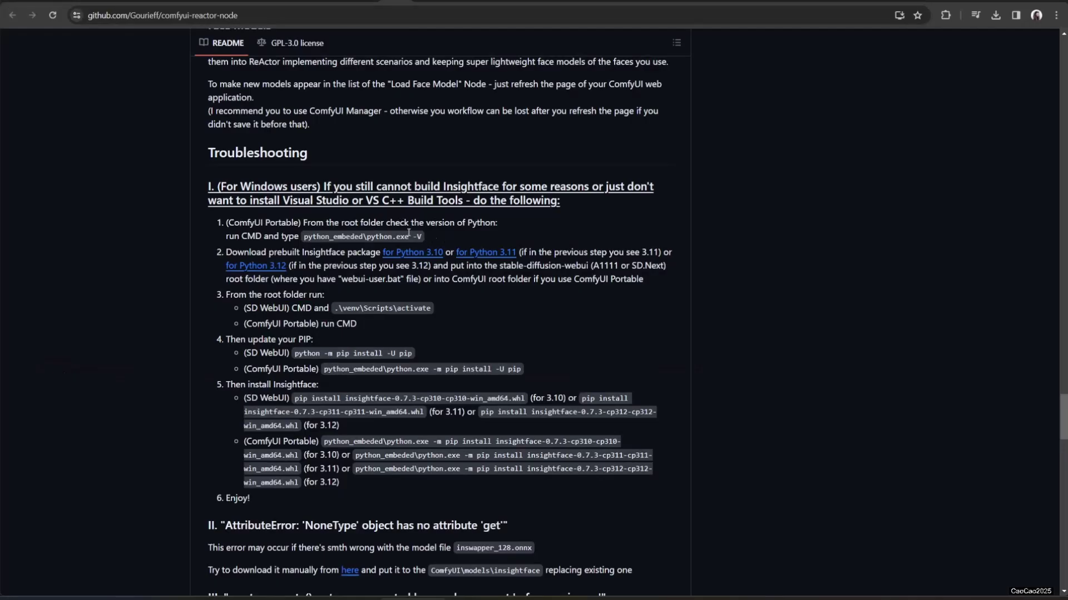
drag(423, 237, 302, 235)
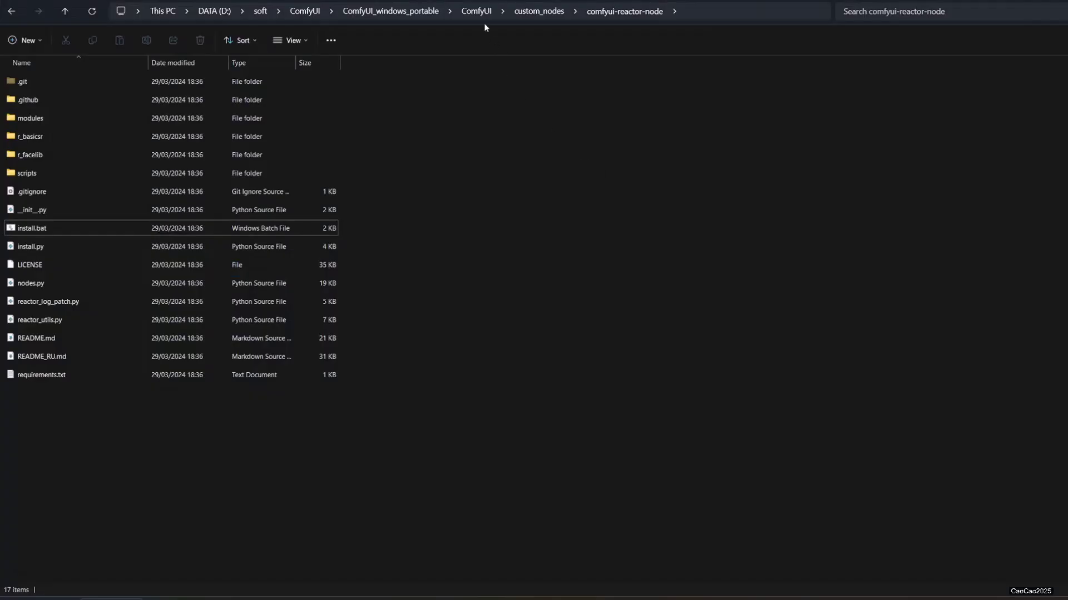
- Run python_embeded\python.exe -V in cmd from ComfyUI_windows_portable, confirming Python 3.11.8
click(478, 12)
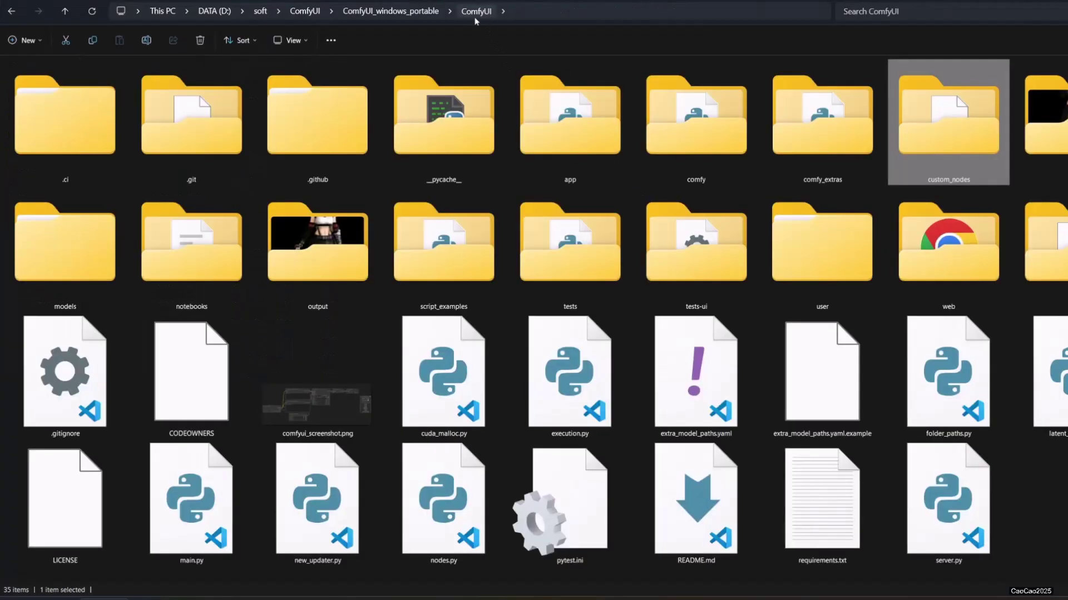
click(421, 14)
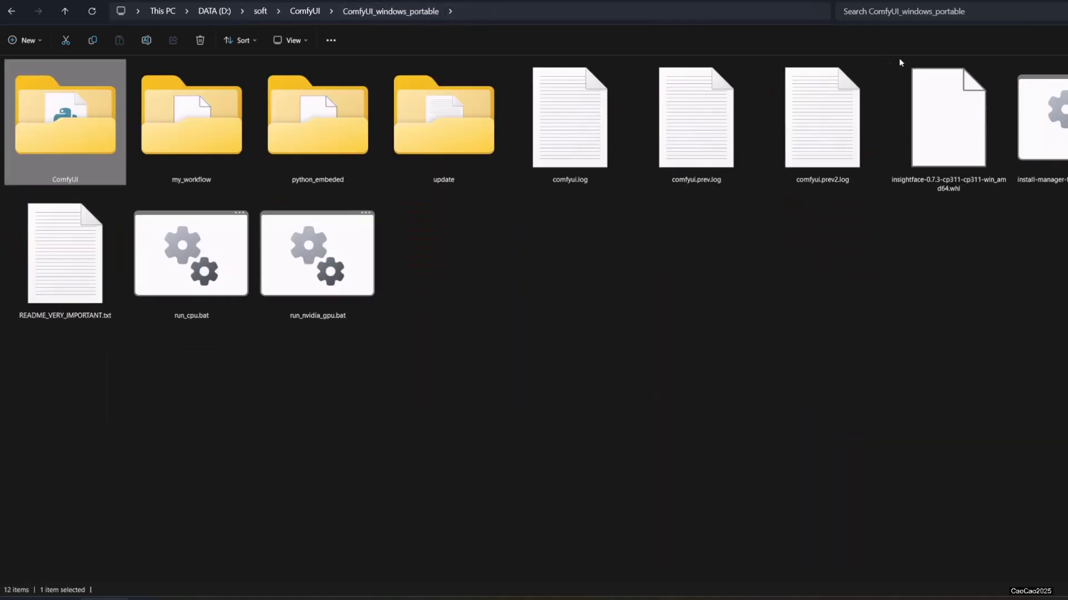
click(663, 11)
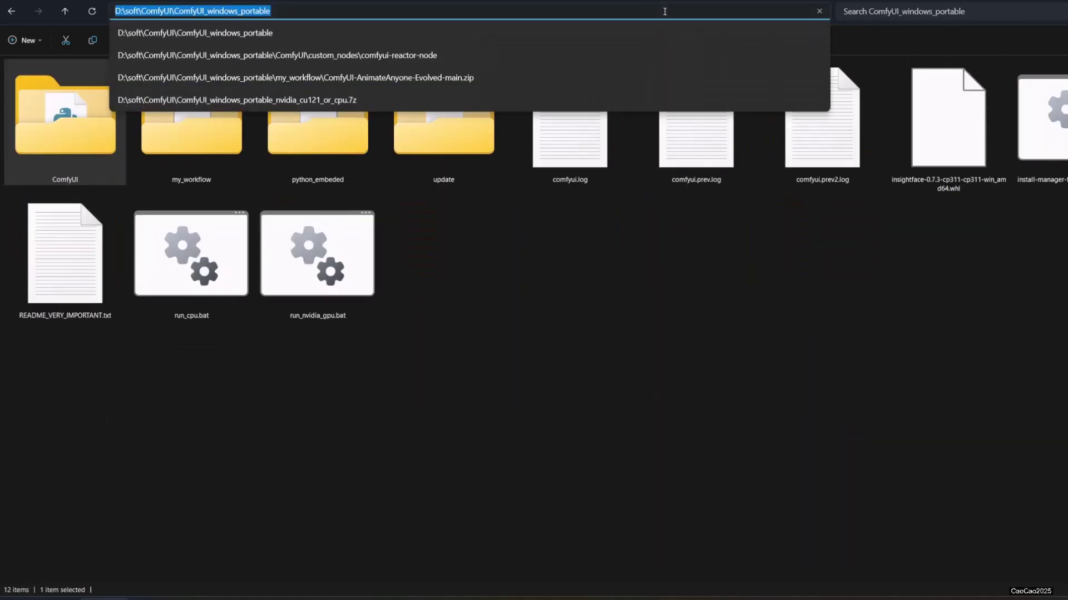
text(cmd)
key(Return)
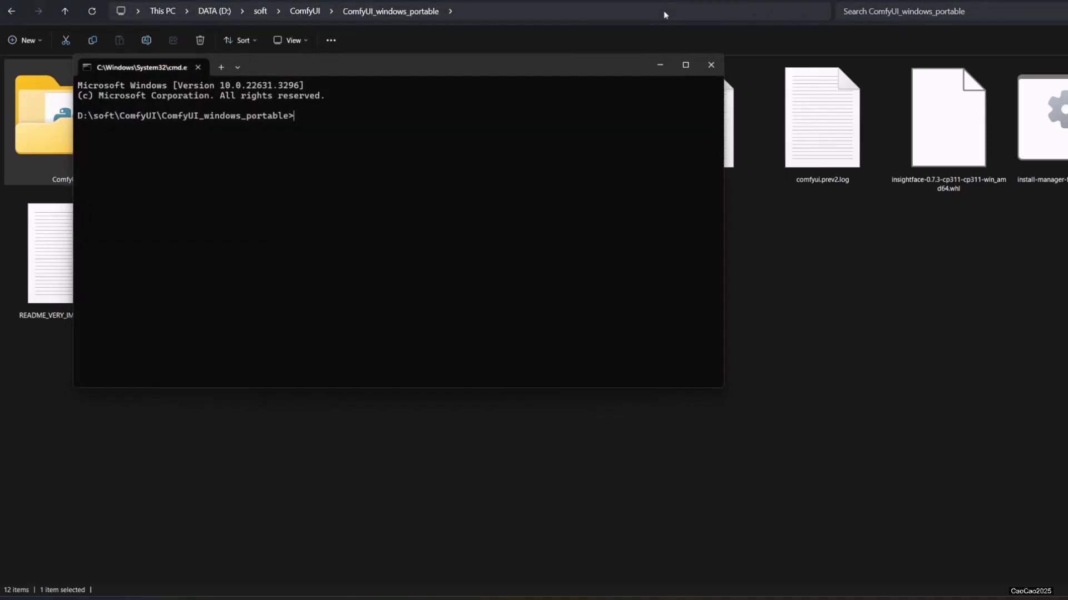
key(ctrl+v)
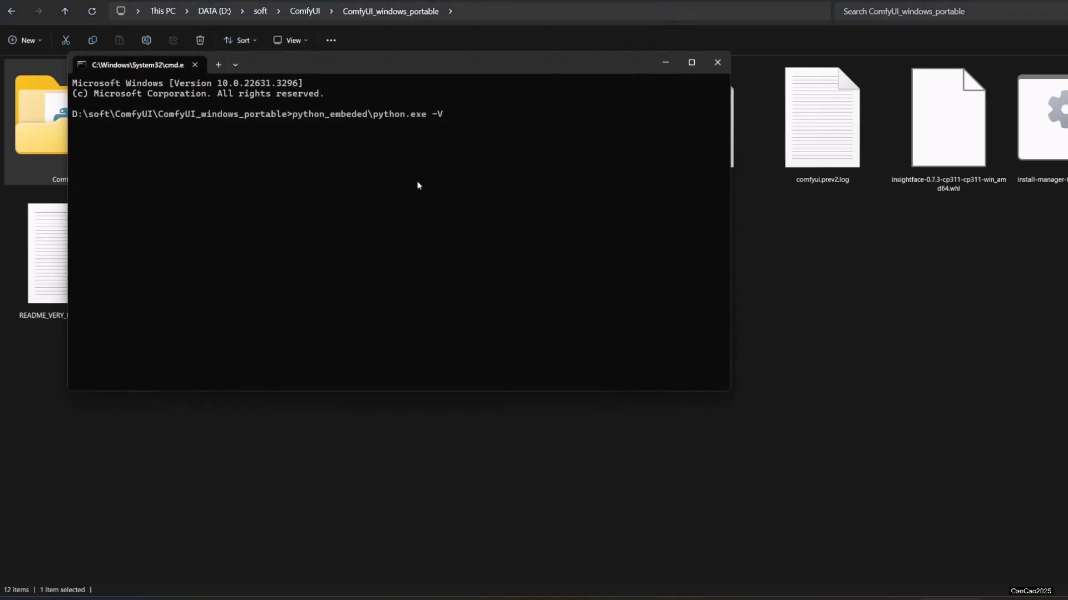
key(Return)
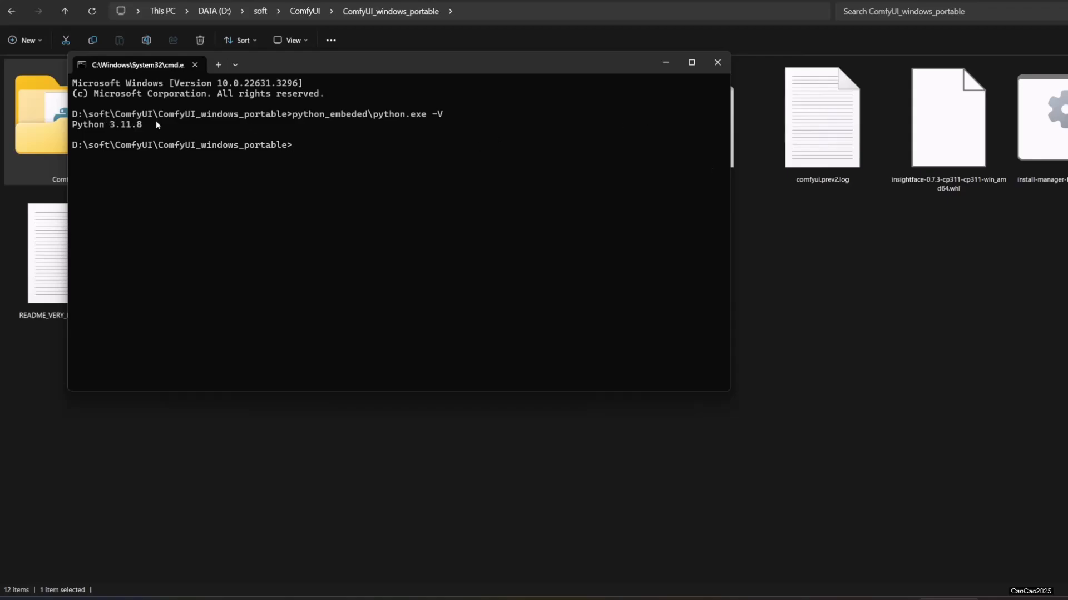
drag(156, 124, 73, 126)
- Save the insightface-0.7.3 cp311 wheel into ComfyUI_windows_portable and select the ComfyUI Portable pip update command
key(alt+F4)
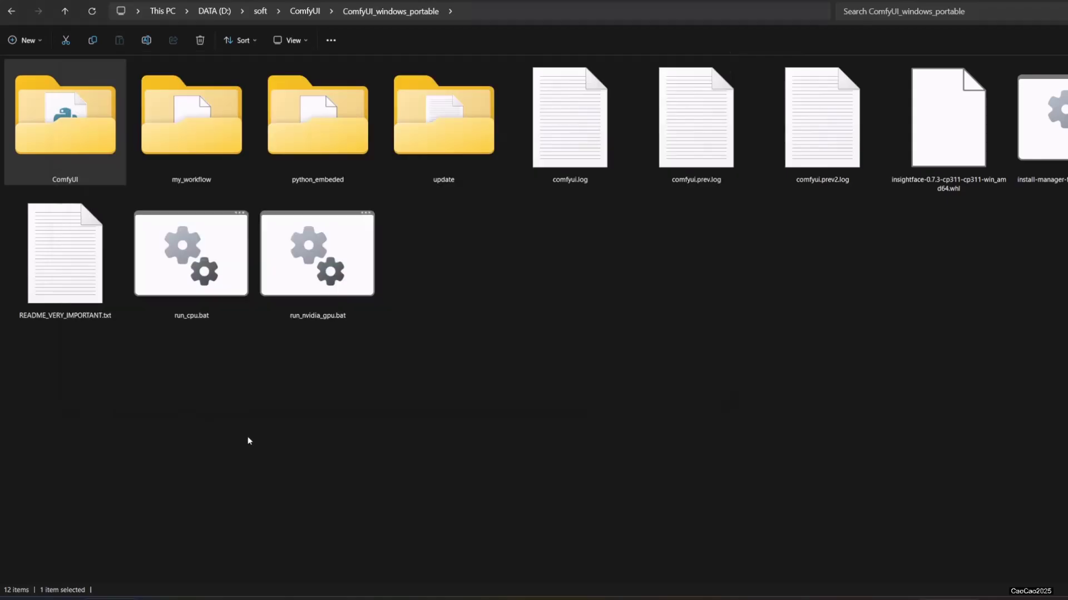
key(alt+Tab)
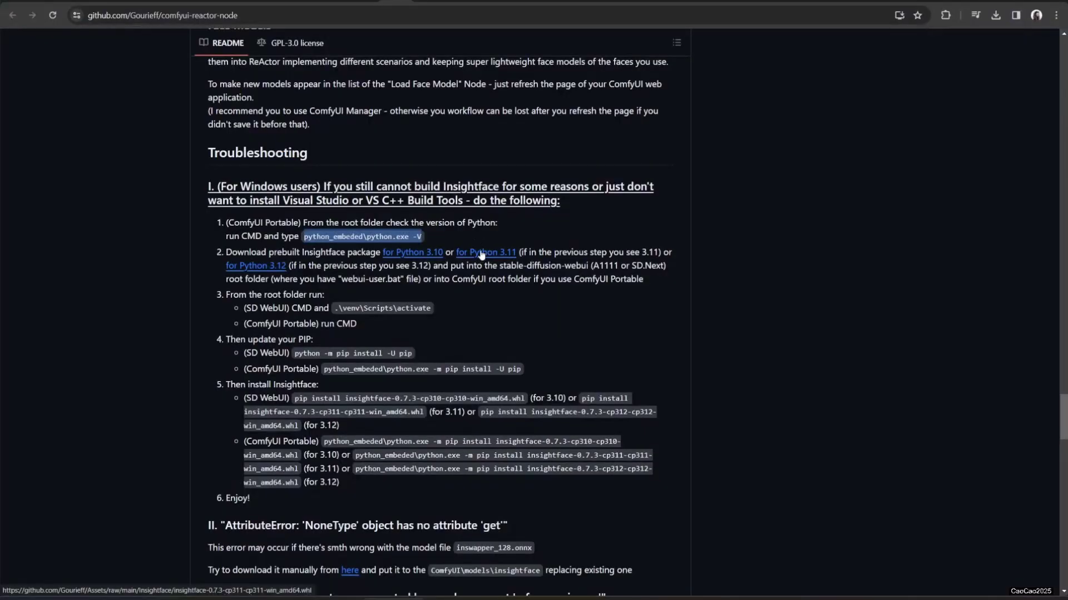
right_click(480, 253)
click(520, 333)
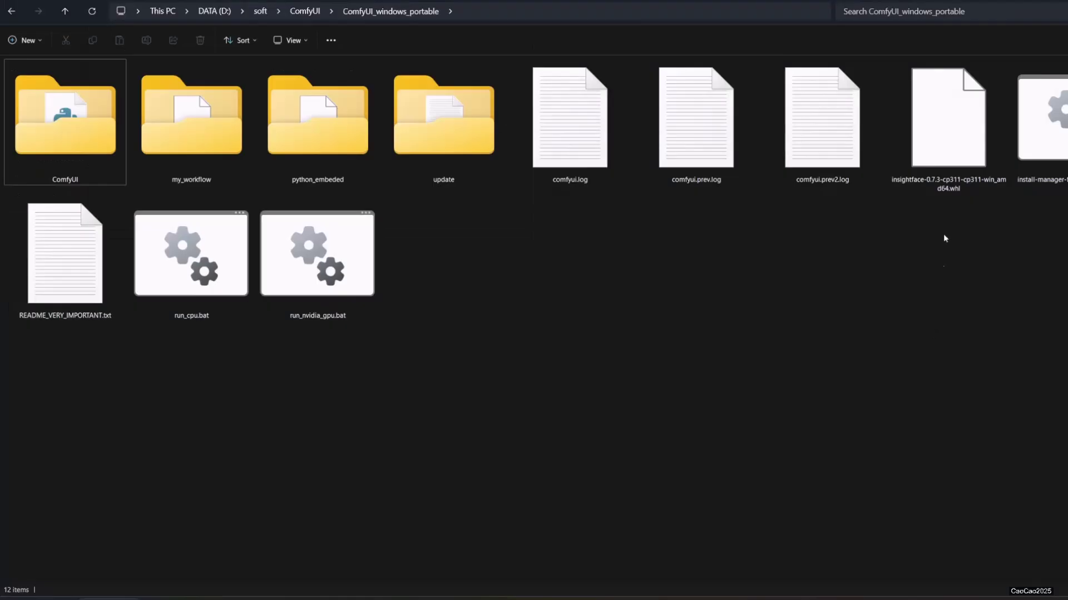
click(918, 158)
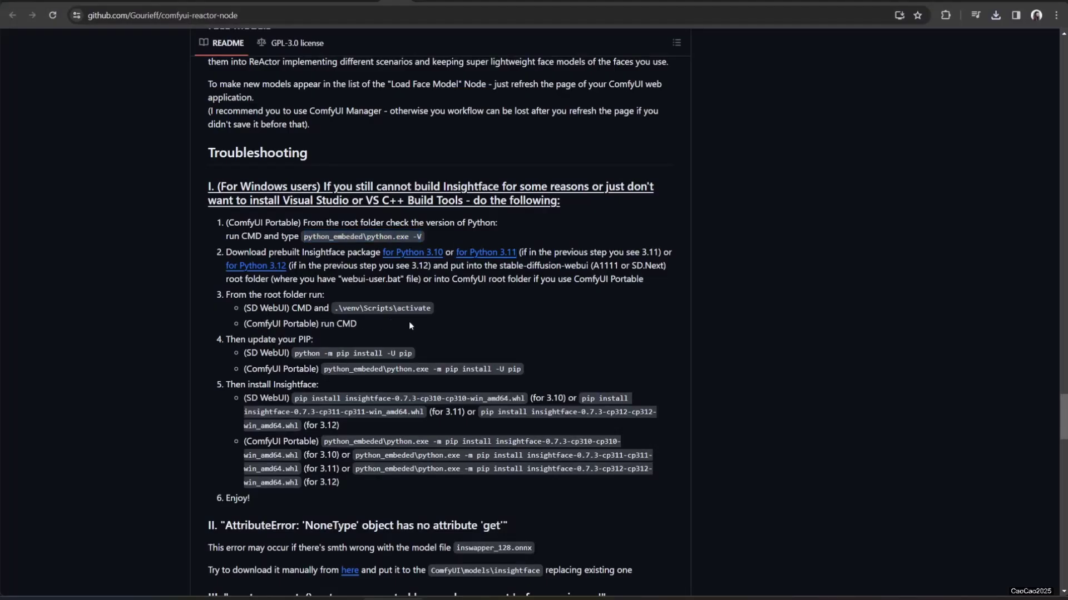
drag(410, 326, 230, 324)
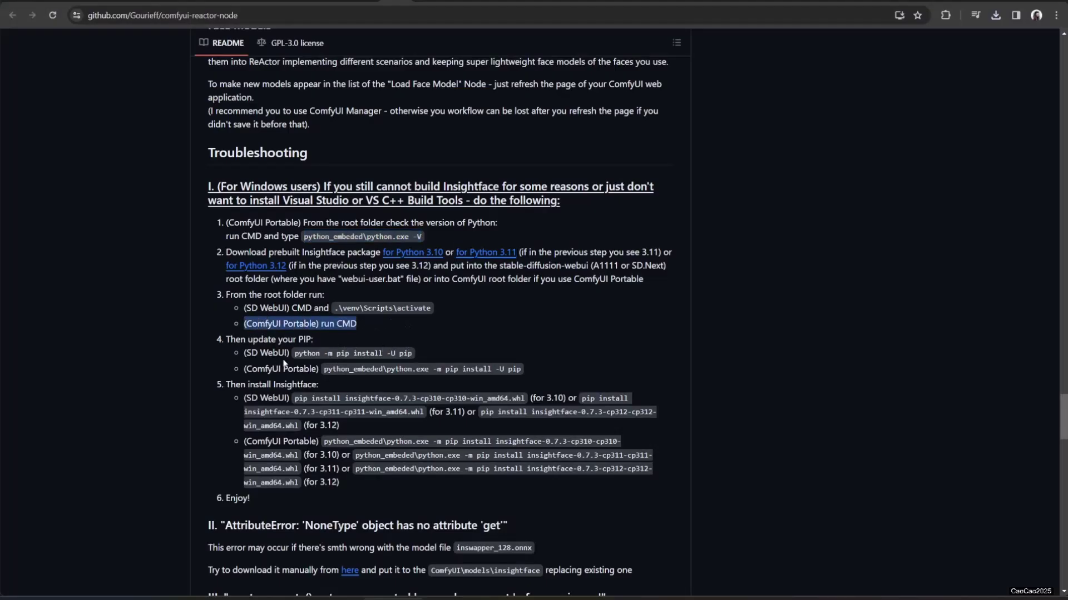
drag(544, 370, 326, 368)
key(ctrl+c)
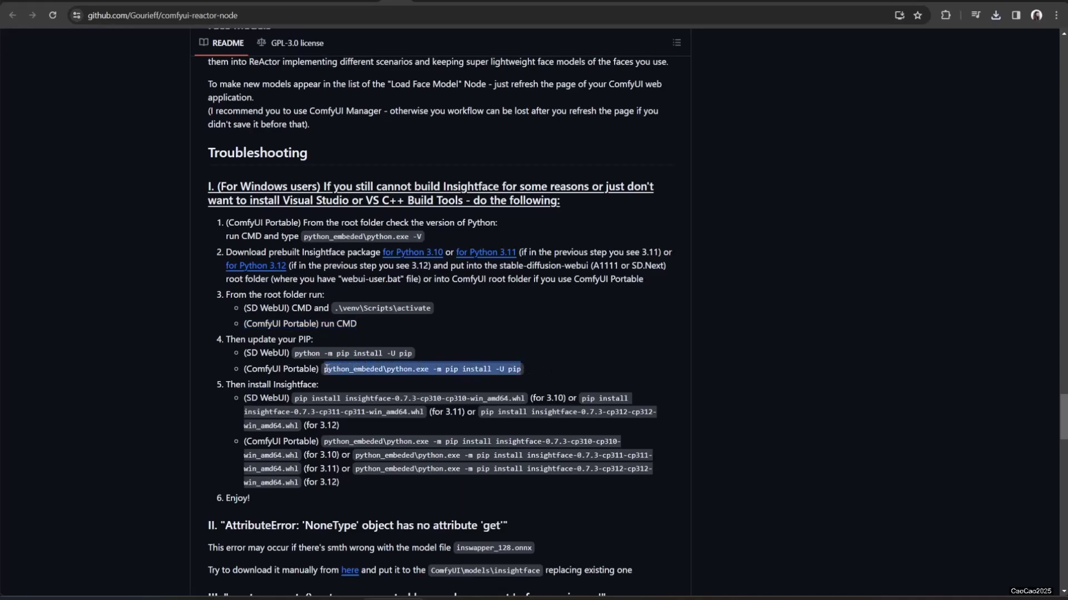
- Run the pip update command in cmd, which reports pip already at 24.0
key(alt+Tab)
key(ctrl+v)
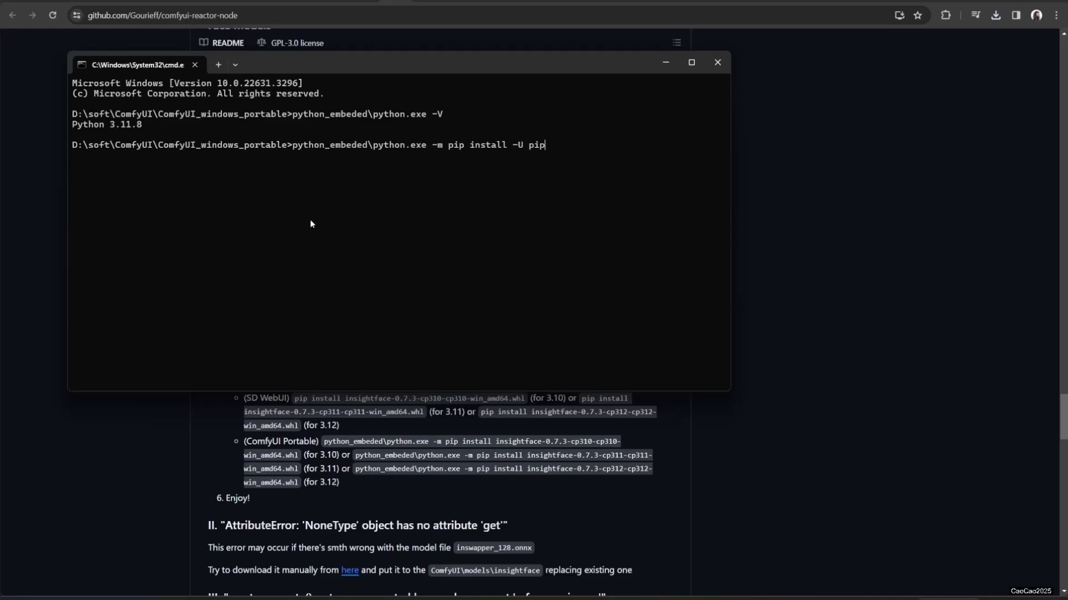
key(Return)
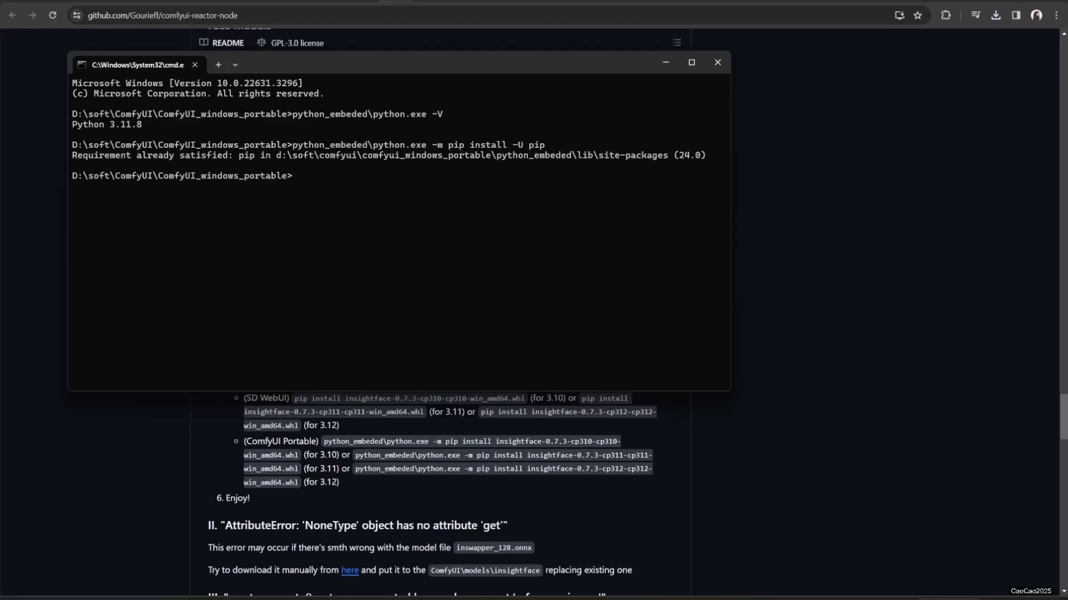
- Install the insightface-0.7.3 cp311 wheel using the README's Python 3.11 install command
click(808, 341)
drag(356, 455, 333, 467)
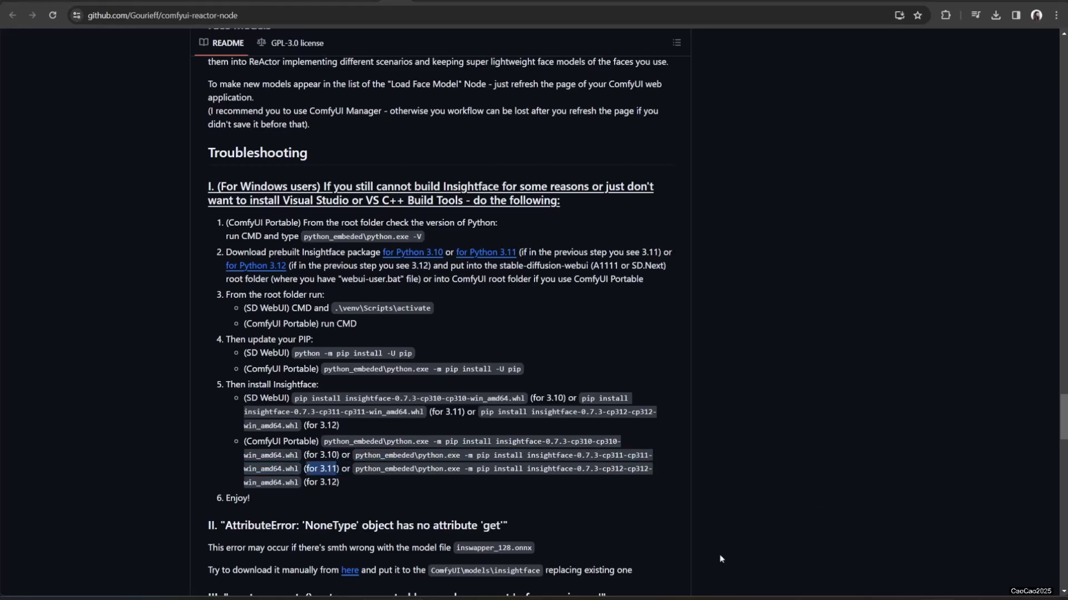
key(alt+Tab)
text(python_embeded\python.exe -m pip install insightface-0.7.3-cp311-cp311-win_amd64.whl)
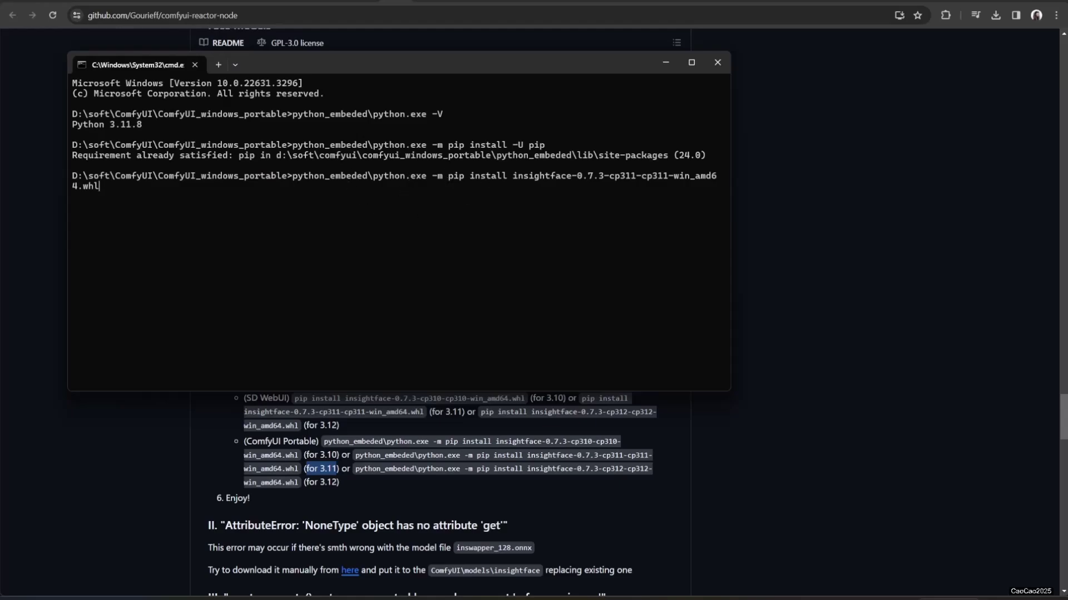
key(Return)
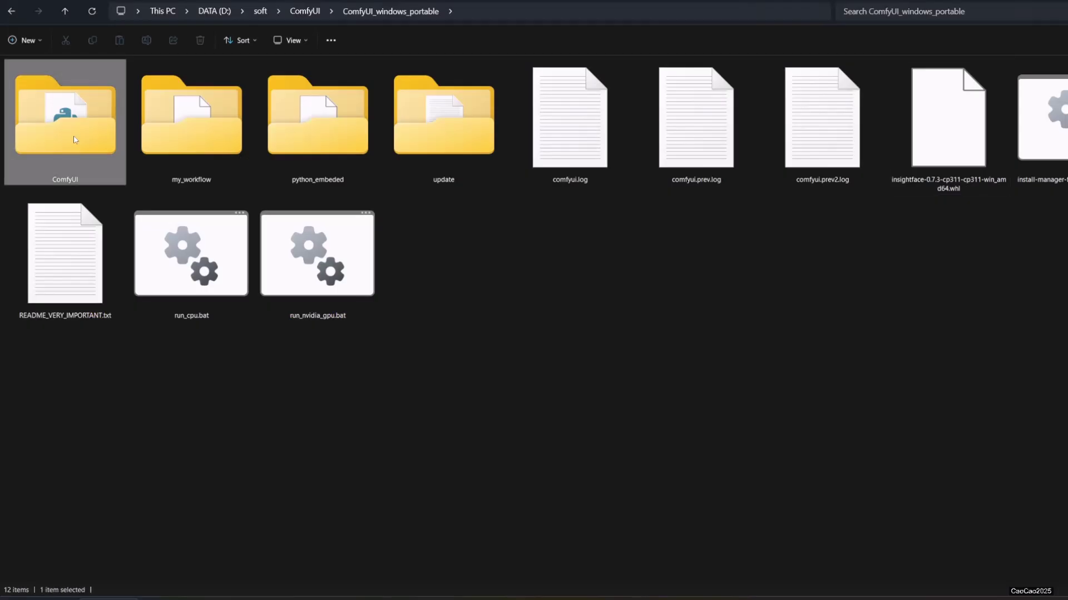
- Run install.bat again in ComfyUI\custom_nodes\comfyui-reactor-node, finishing with CUDA 12.1
double_click(74, 135)
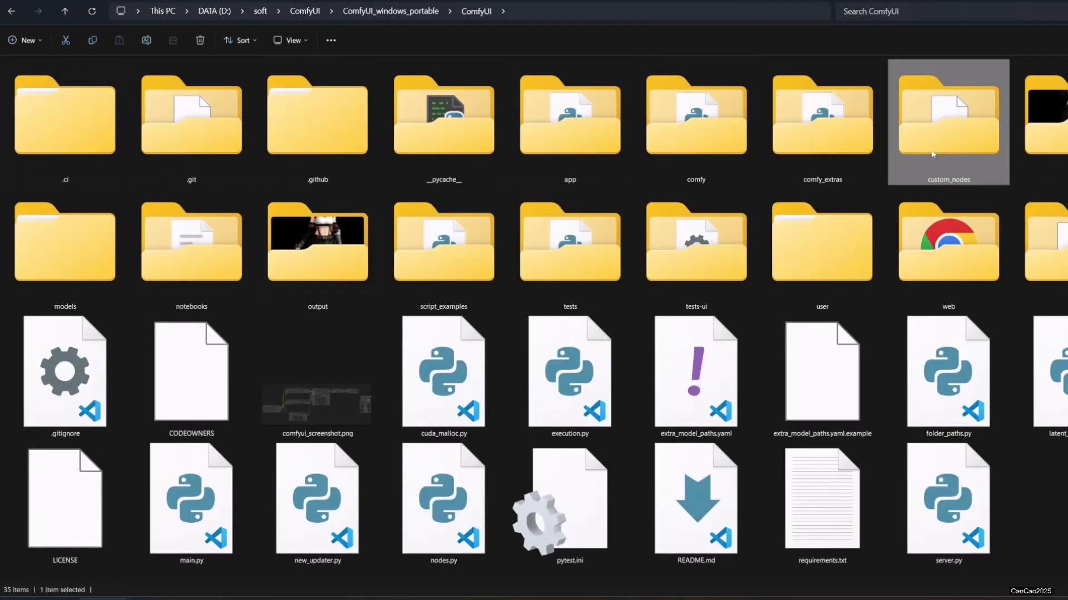
double_click(948, 120)
double_click(76, 474)
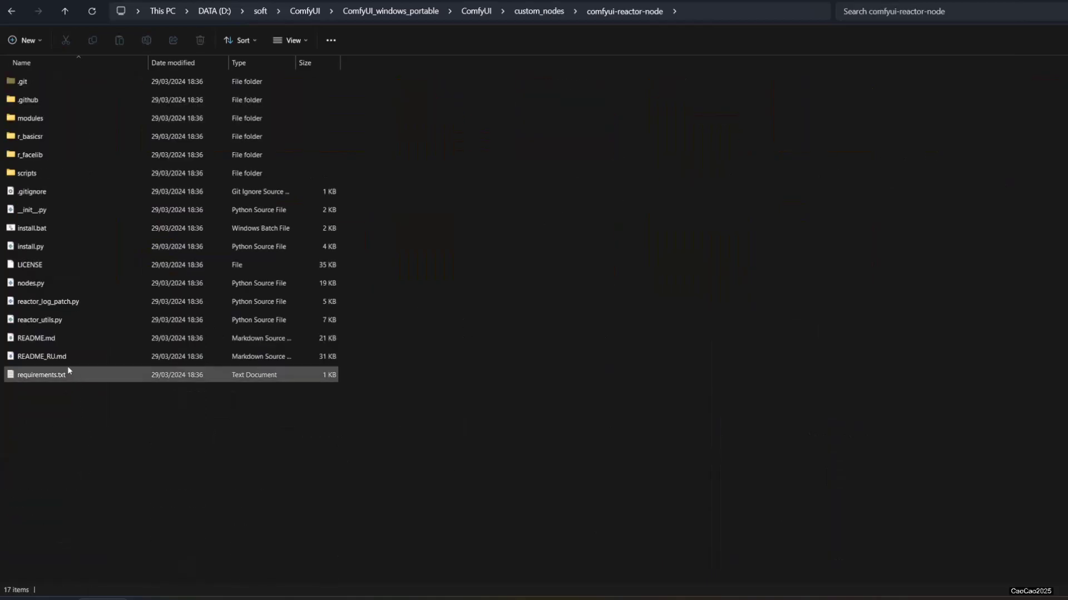
click(41, 231)
double_click(40, 230)
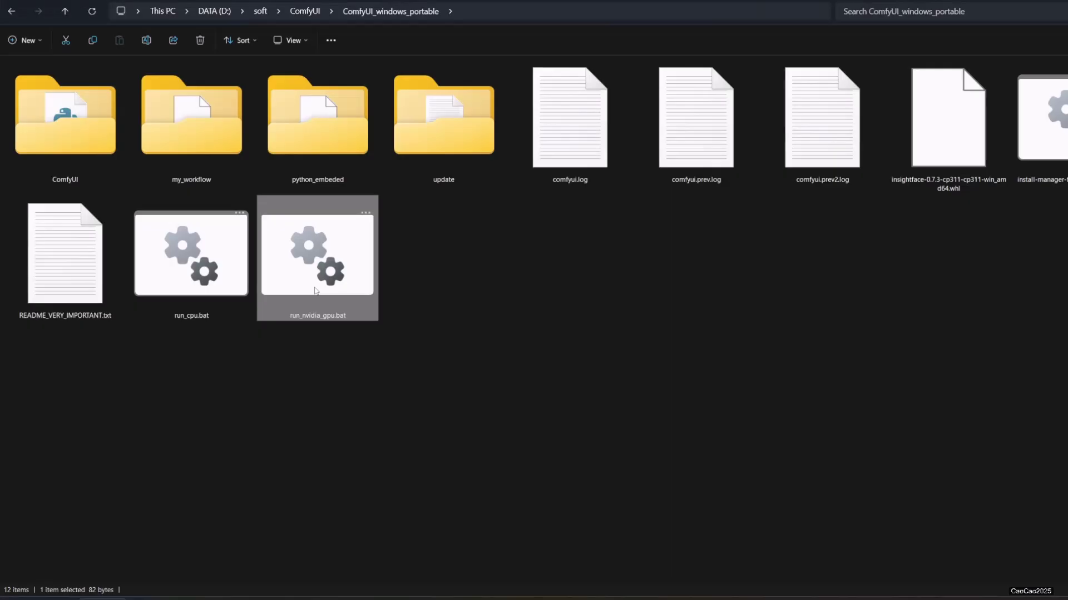
- Launch run_nvidia_gpu.bat and bring up the loaded workflow at 127.0.0.1:8188
double_click(315, 267)
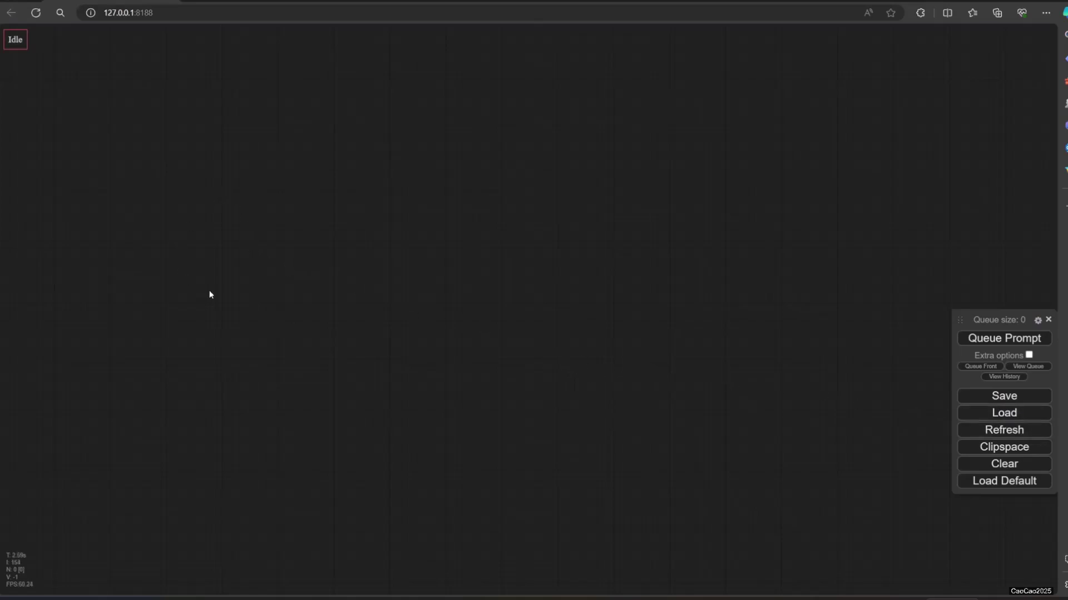
right_click(256, 333)
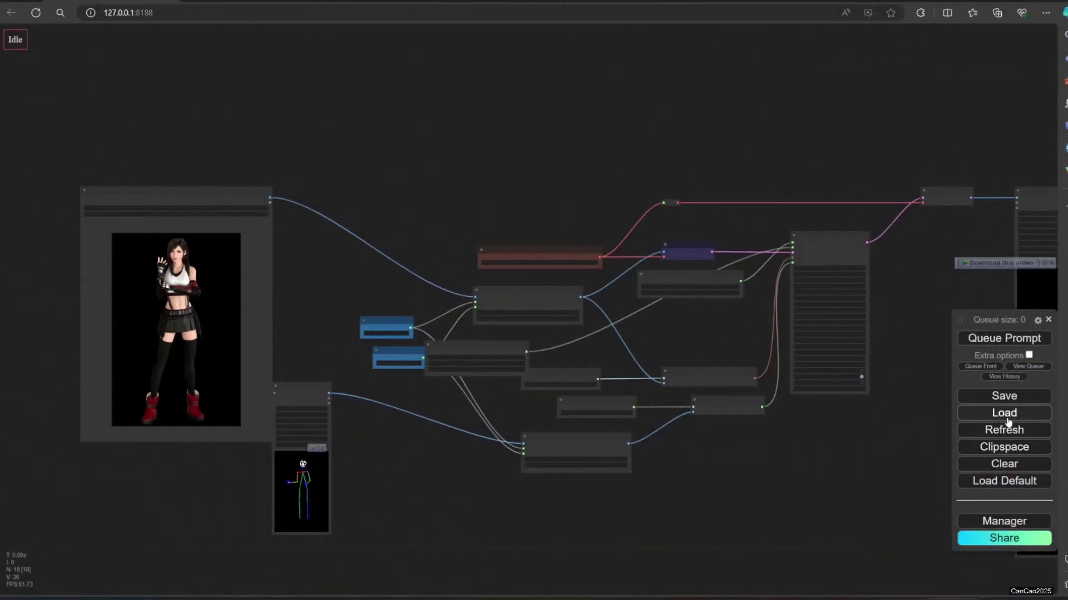
- Clear the canvas and add a ReActor - Fast Face Swap node, placed on the right
click(1003, 464)
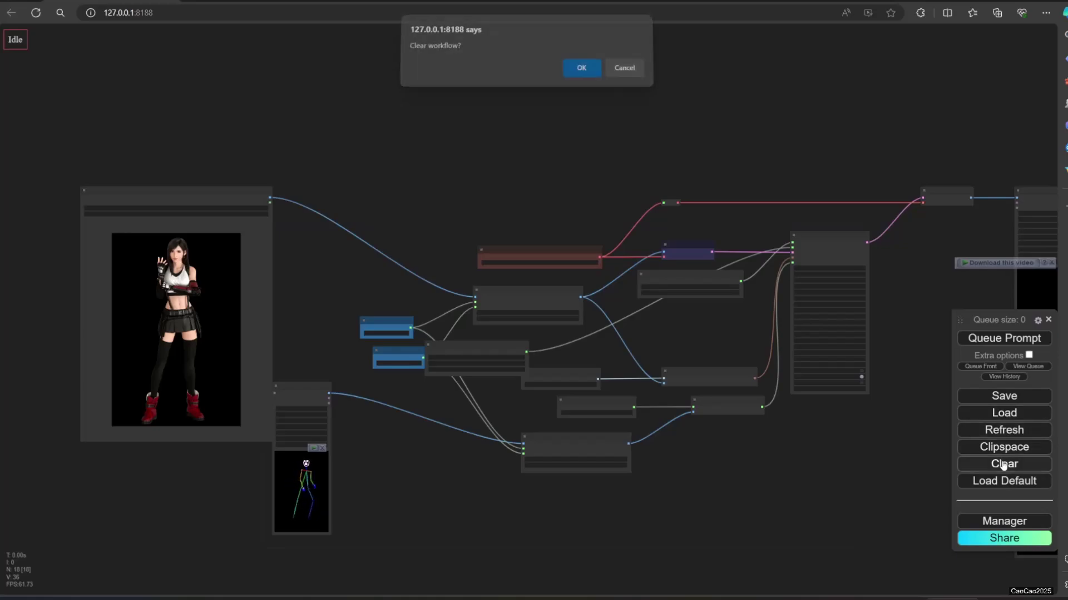
click(578, 75)
right_click(272, 345)
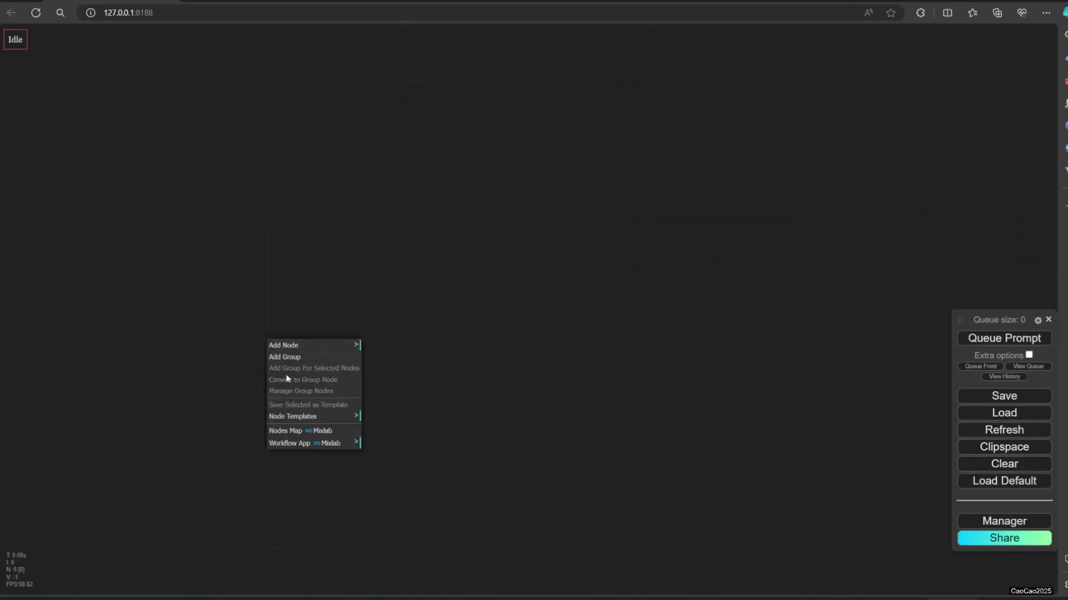
click(318, 347)
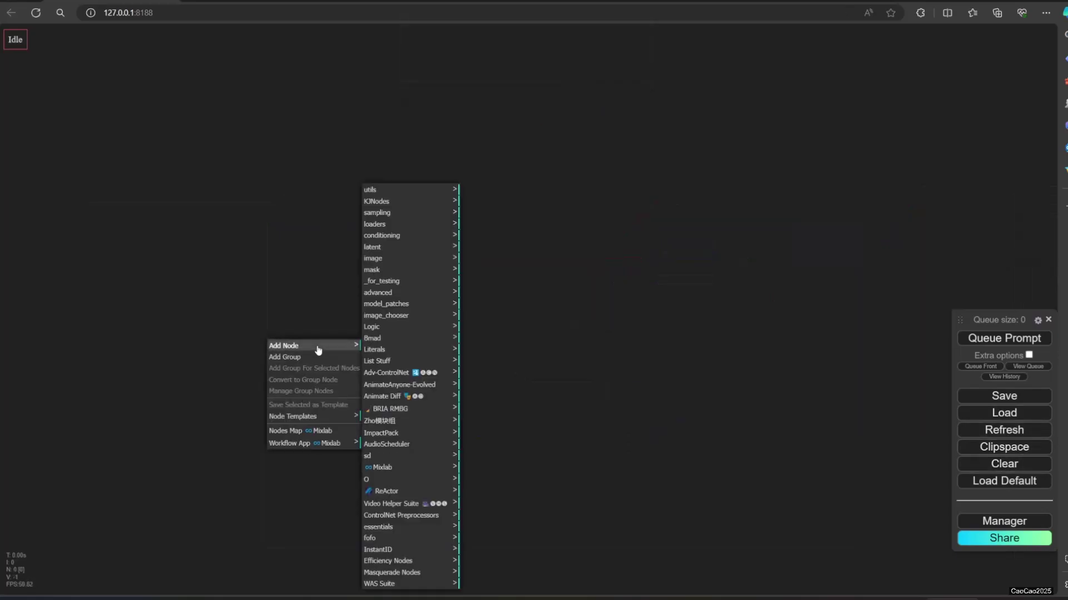
click(437, 492)
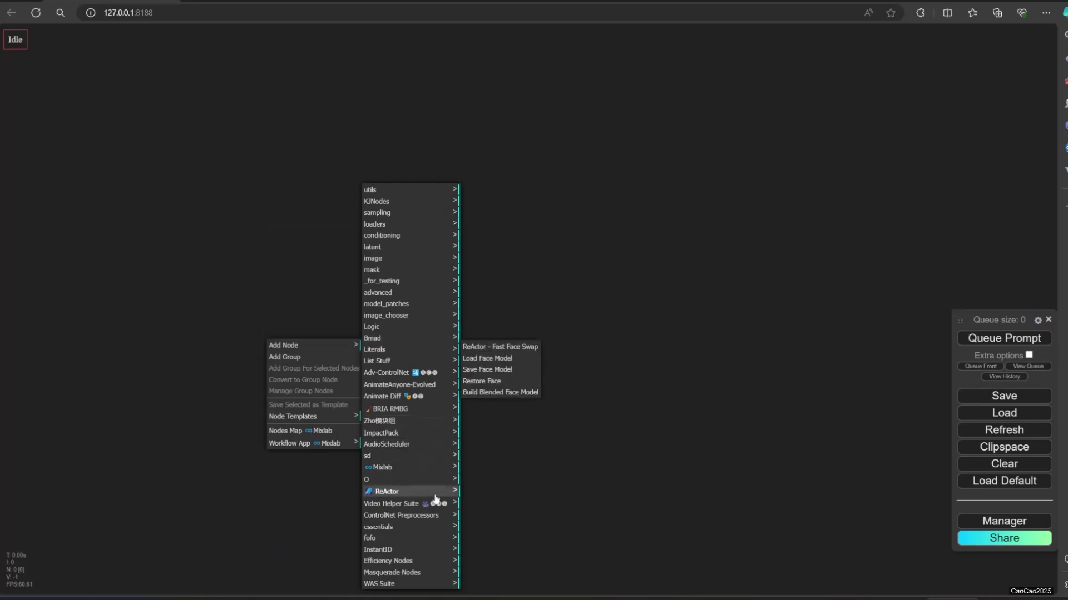
click(505, 348)
scroll(320, 351, up, 5)
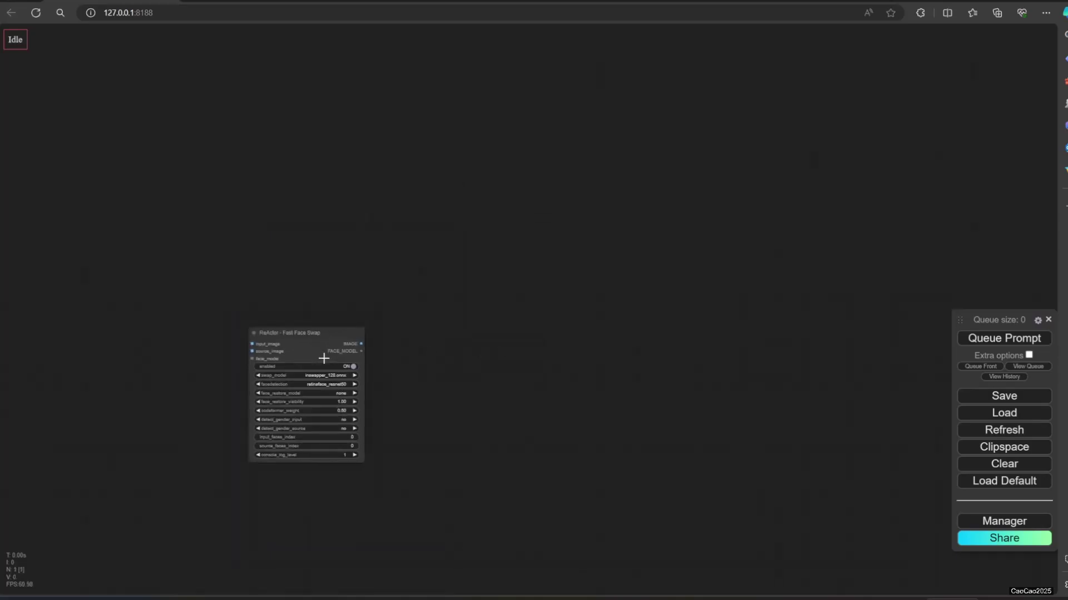
drag(278, 303, 718, 202)
- Add two stacked Load Image nodes left of ReActor and a Preview Image node top right
right_click(322, 238)
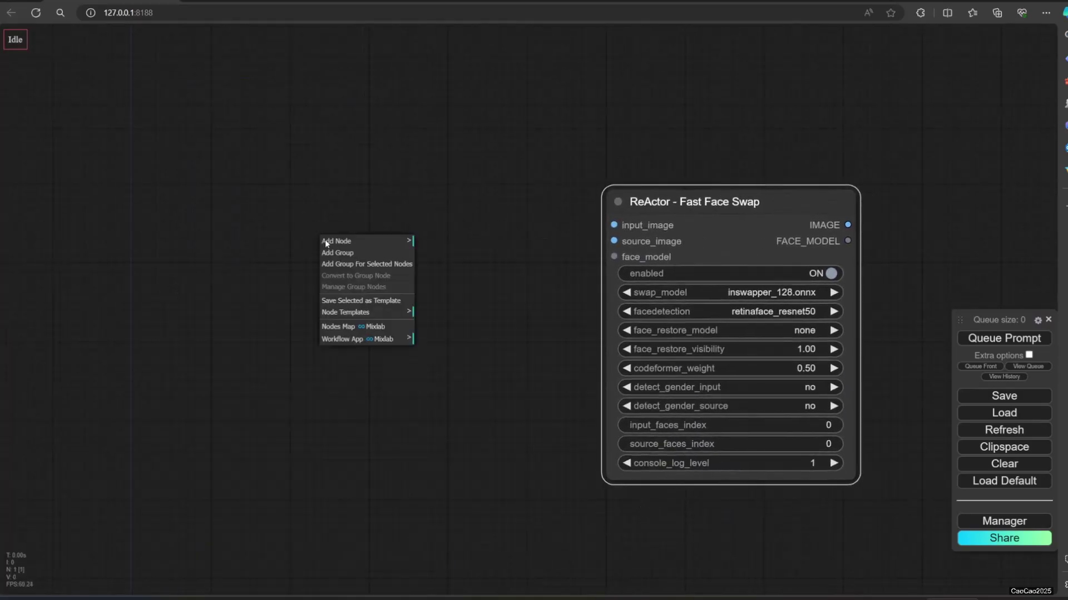
click(377, 221)
right_click(377, 221)
click(392, 225)
click(481, 259)
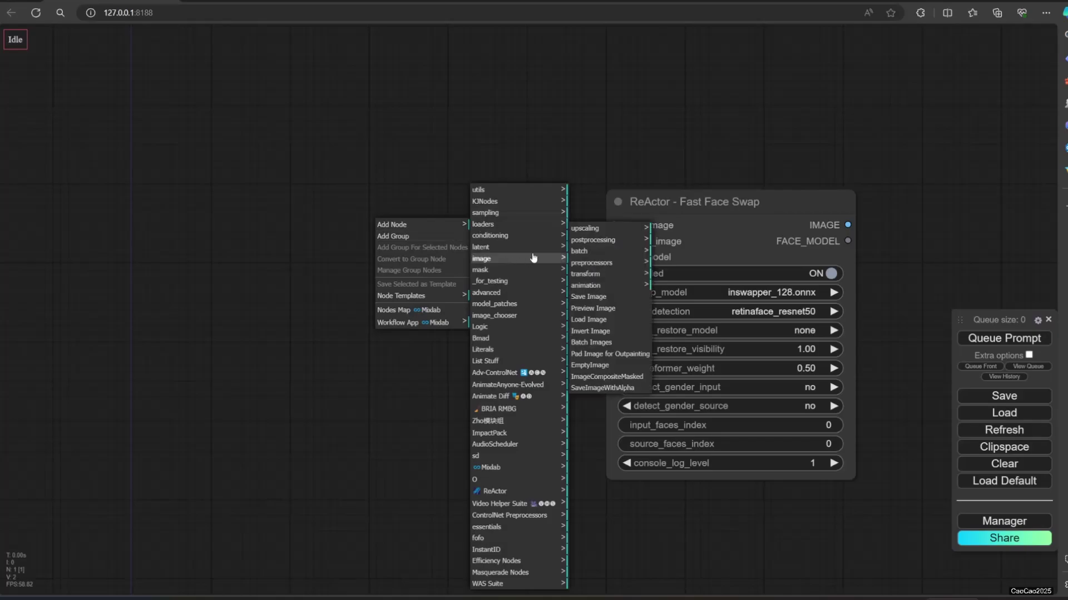
click(619, 321)
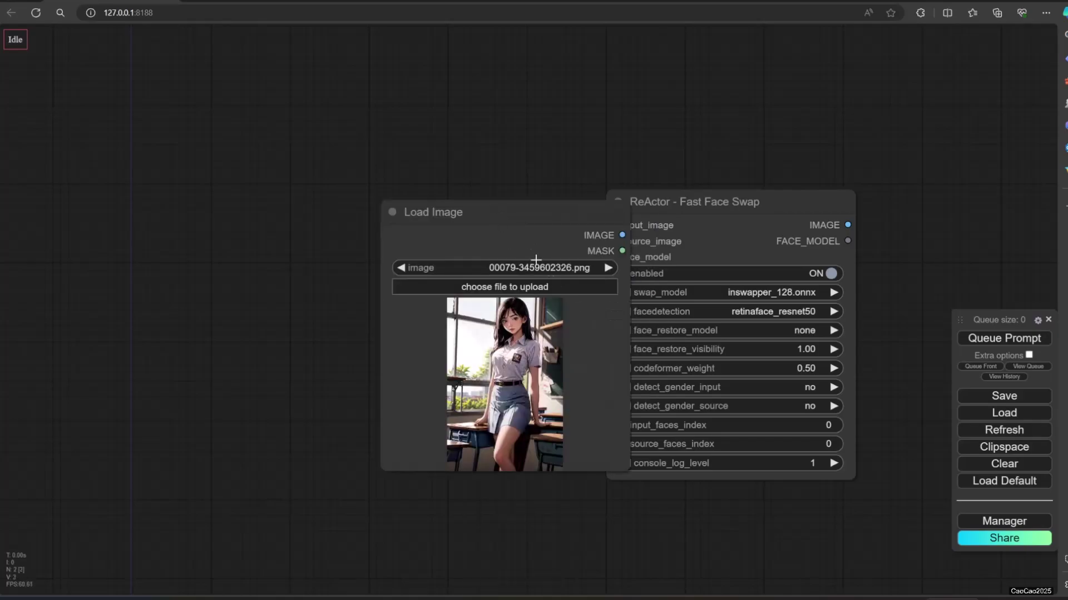
drag(489, 216, 306, 185)
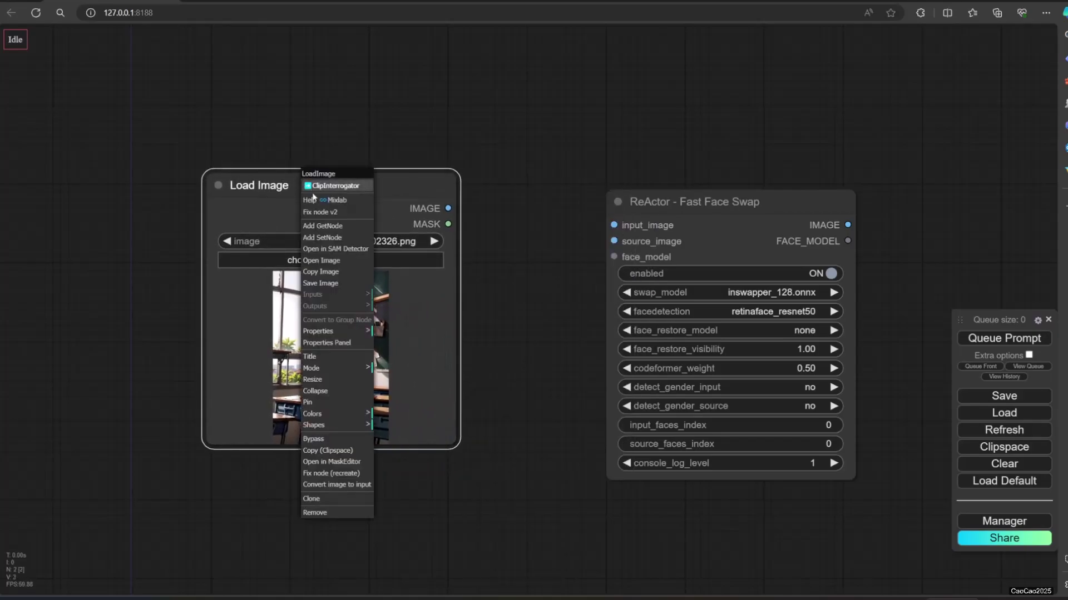
click(312, 499)
mouse_move(305, 202)
mouse_down()
mouse_move(319, 433)
mouse_move(341, 467)
mouse_up()
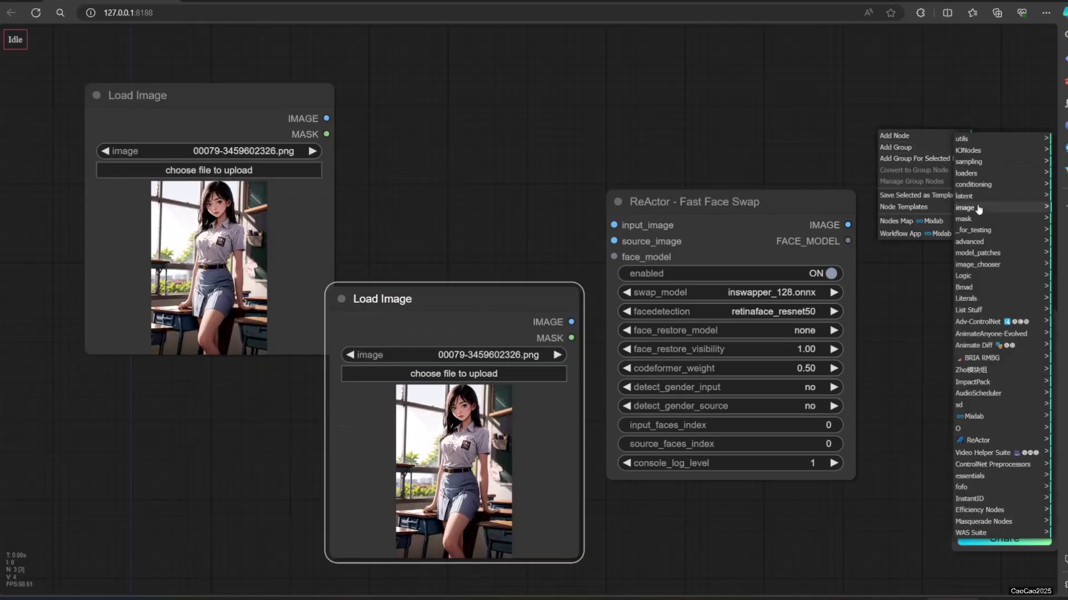
click(979, 209)
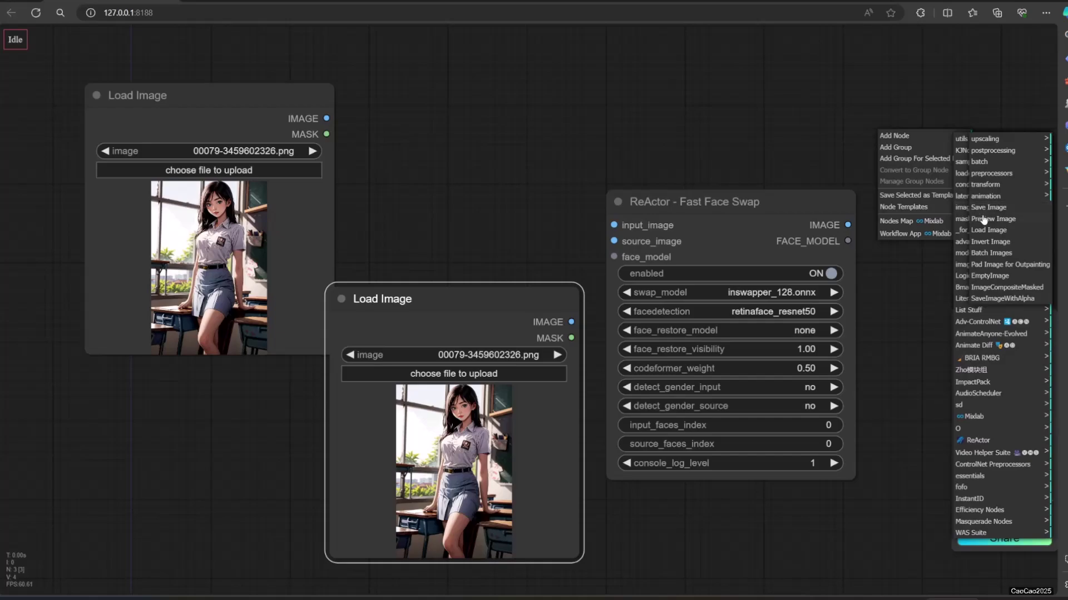
click(984, 221)
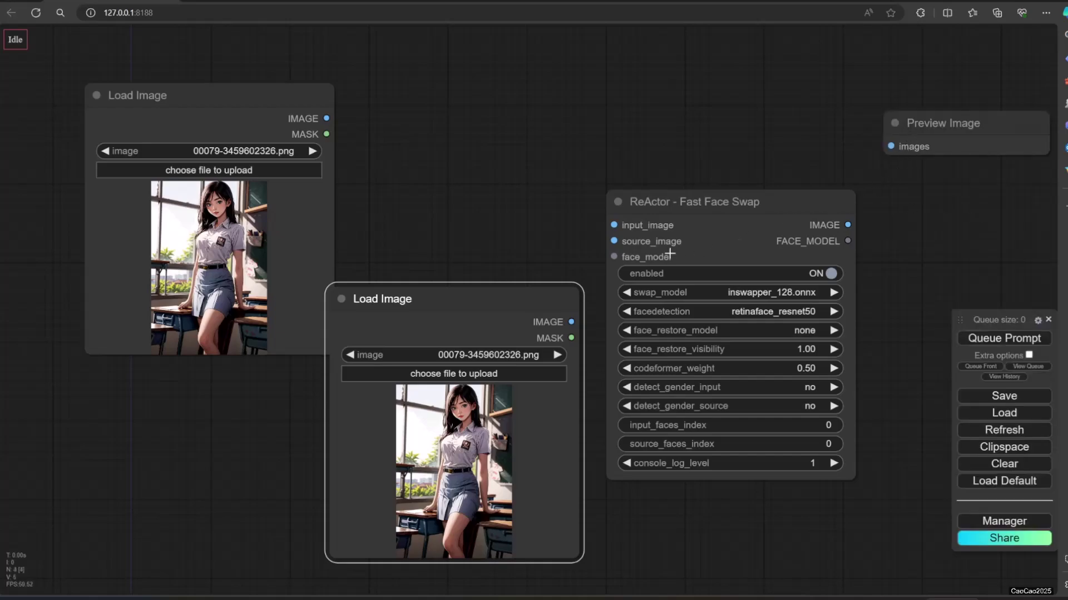
- Wire g1.png into ReActor's input_image, i1.png into source_image, and the output to Preview Image
drag(325, 117, 614, 224)
drag(572, 318, 614, 241)
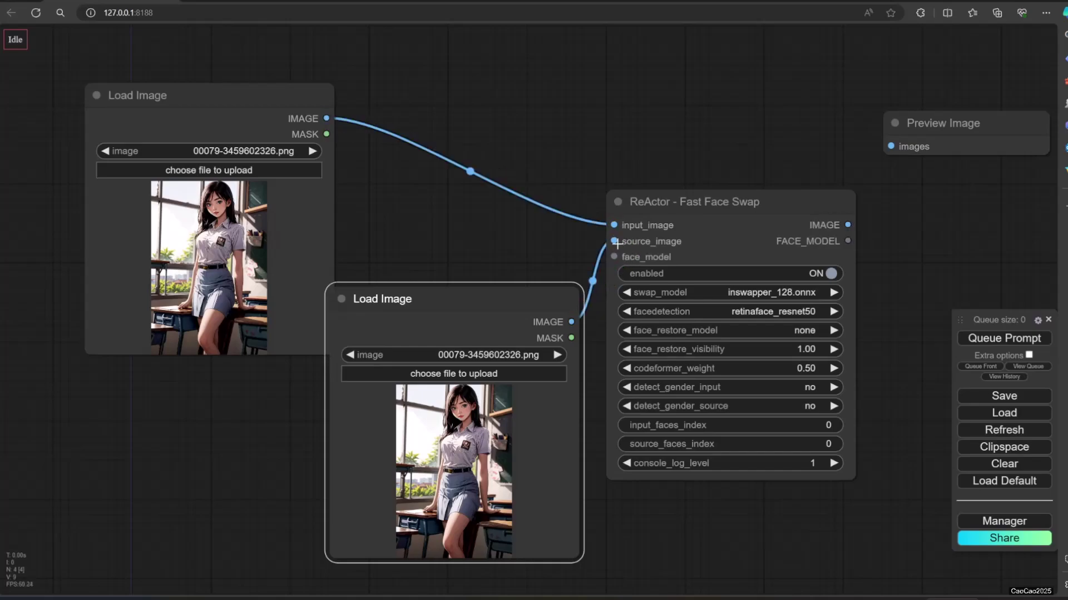
drag(849, 225, 892, 143)
- Toggle the ReActor face swap off and back on, then load a new portrait into the upper Load Image
click(768, 276)
click(768, 276)
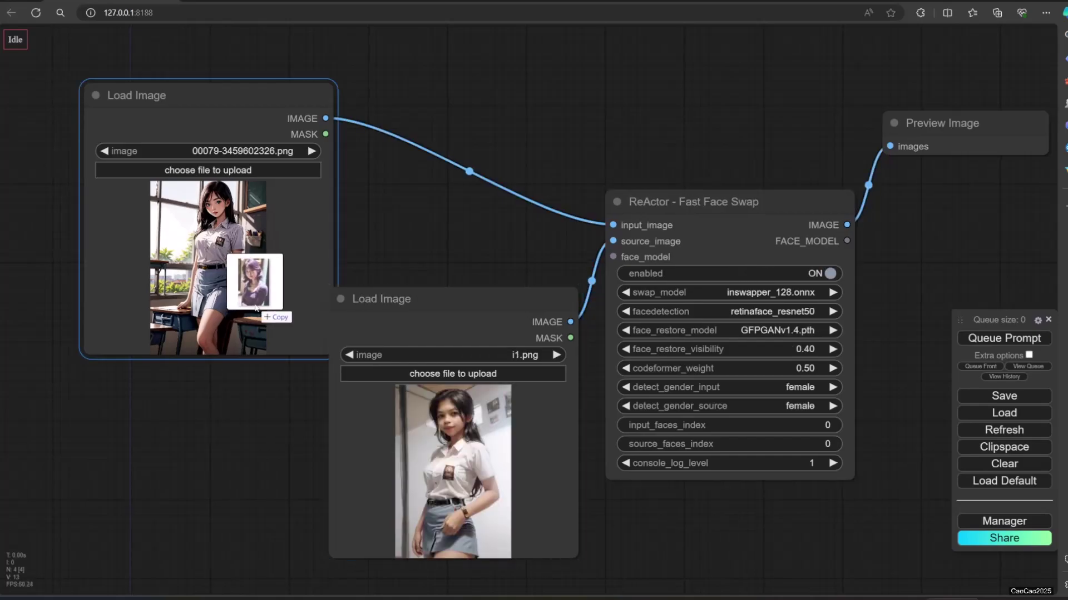
drag(256, 295, 238, 299)
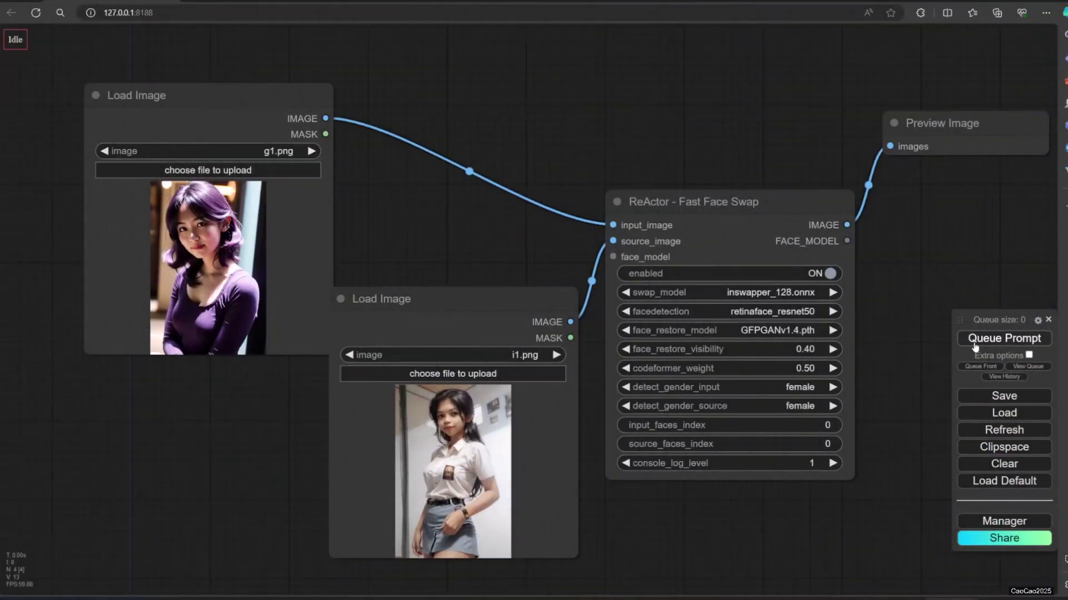
- Queue the face-swap run, check the console log, and read the ReActorFaceSwap CUDA provider error
click(975, 342)
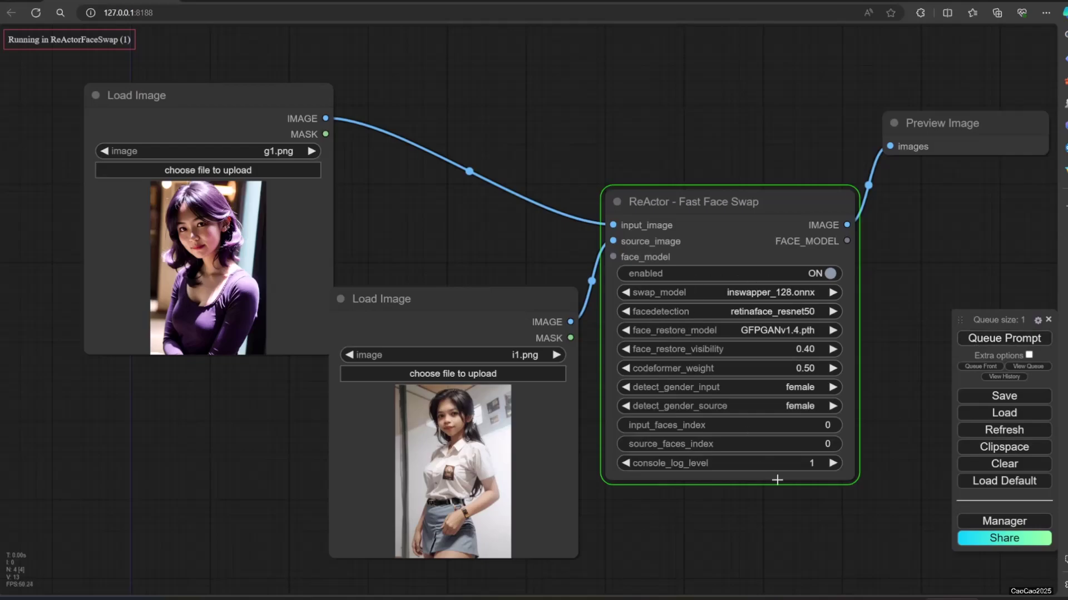
key(alt+Tab)
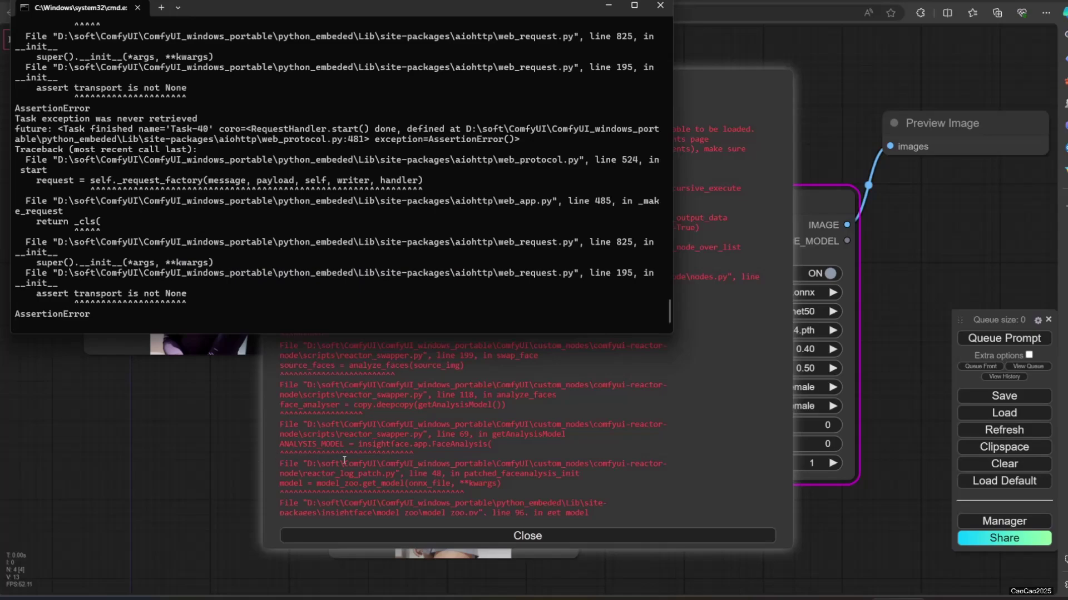
click(626, 482)
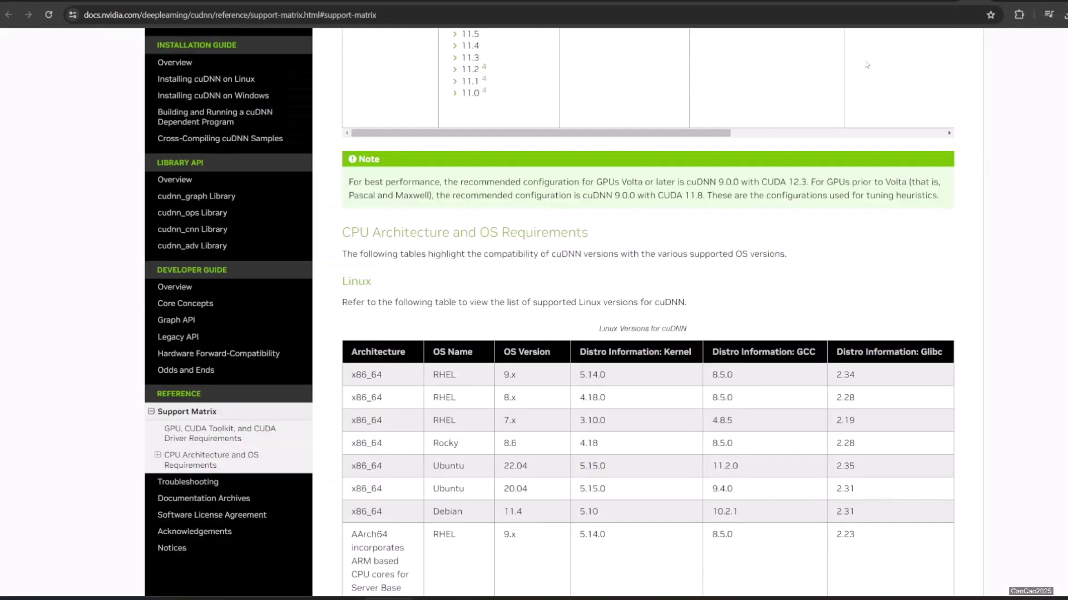
- Confirm in the cuDNN Support Matrix that cuDNN 9.0.0 supports the CUDA 12.x versions, including 12.1
scroll(662, 234, up, 15)
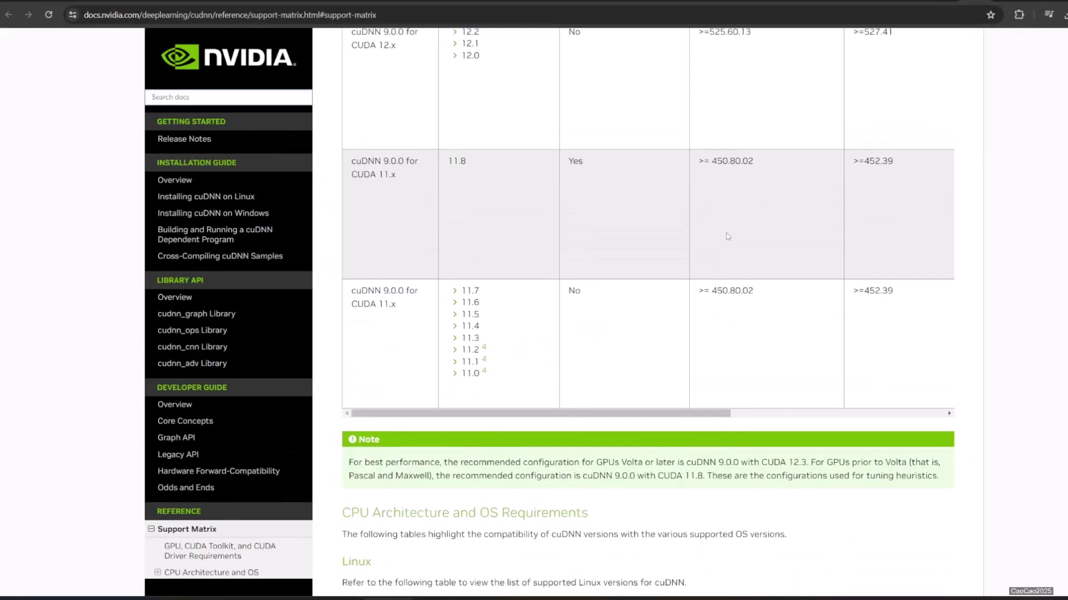
scroll(398, 134, down, 6)
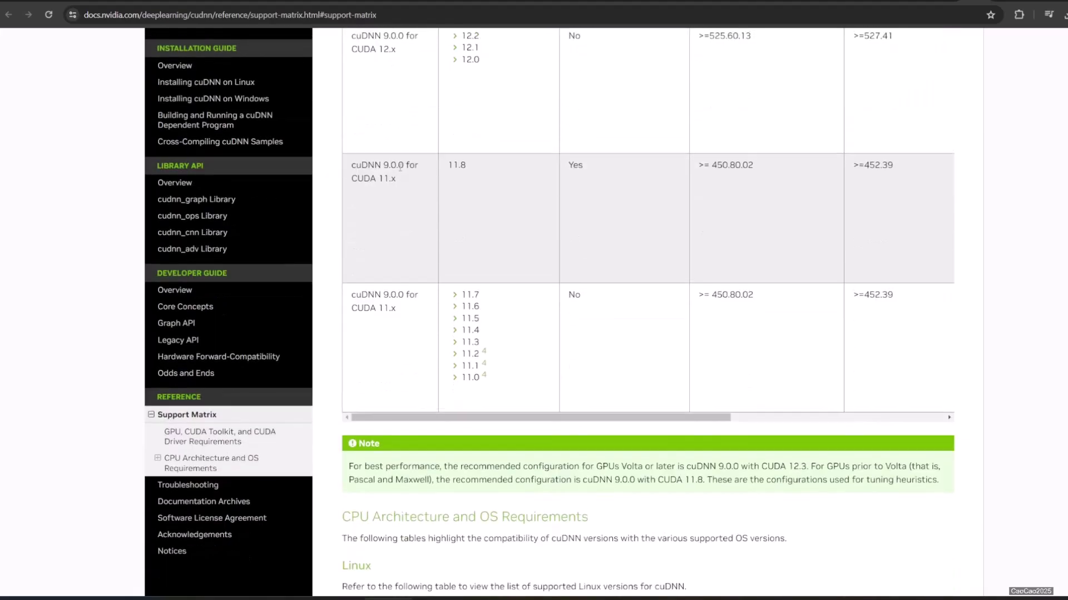
scroll(387, 180, up, 3)
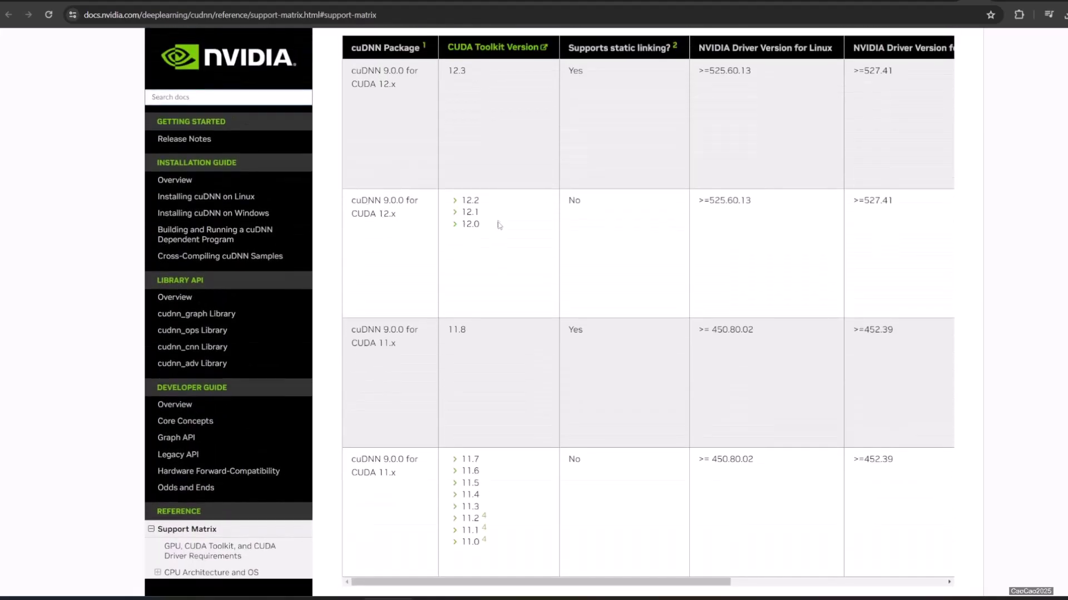
drag(498, 229, 350, 203)
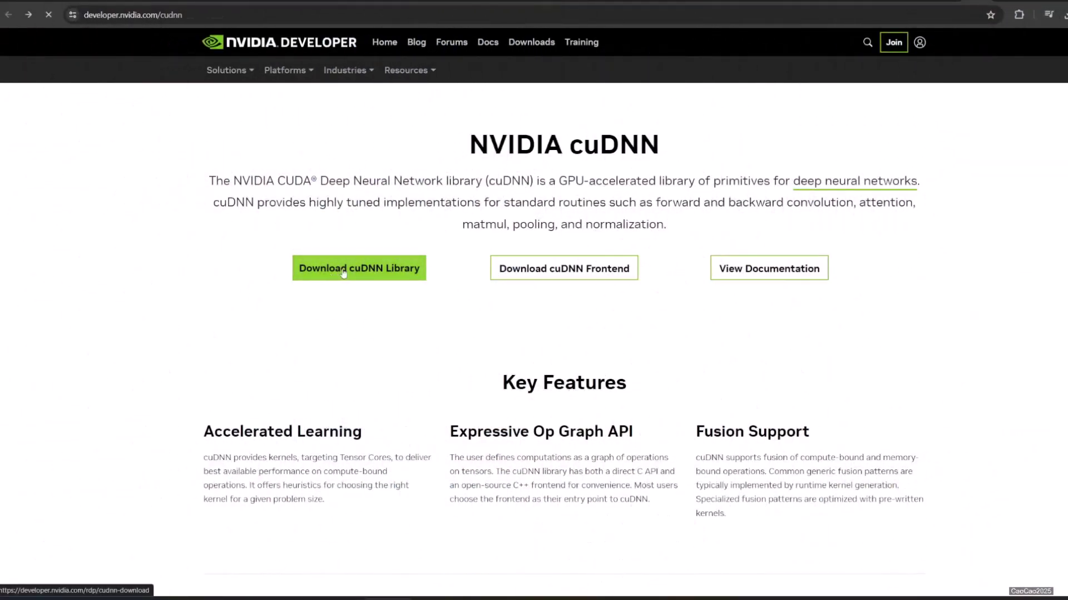
- Select the cuDNN download for Windows, x86_64, version 10, as the exe (local) installer
click(343, 272)
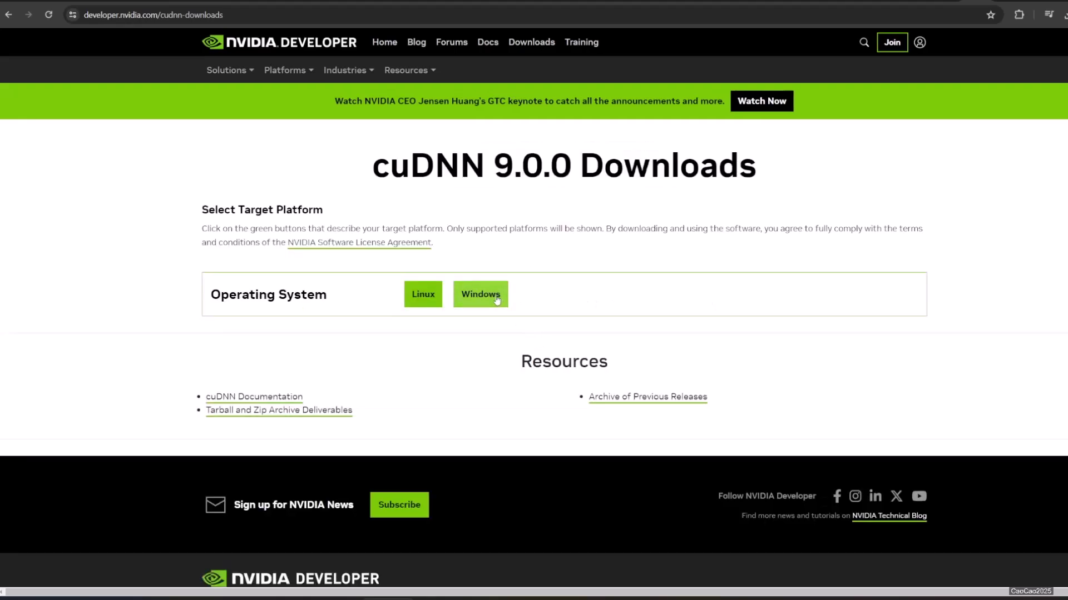
click(496, 301)
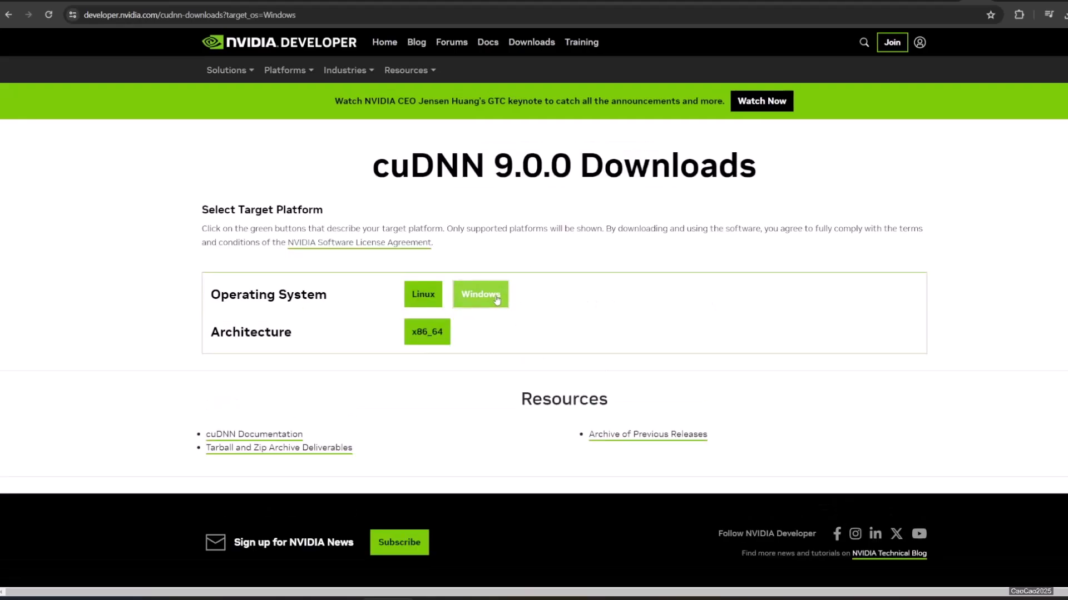
click(435, 339)
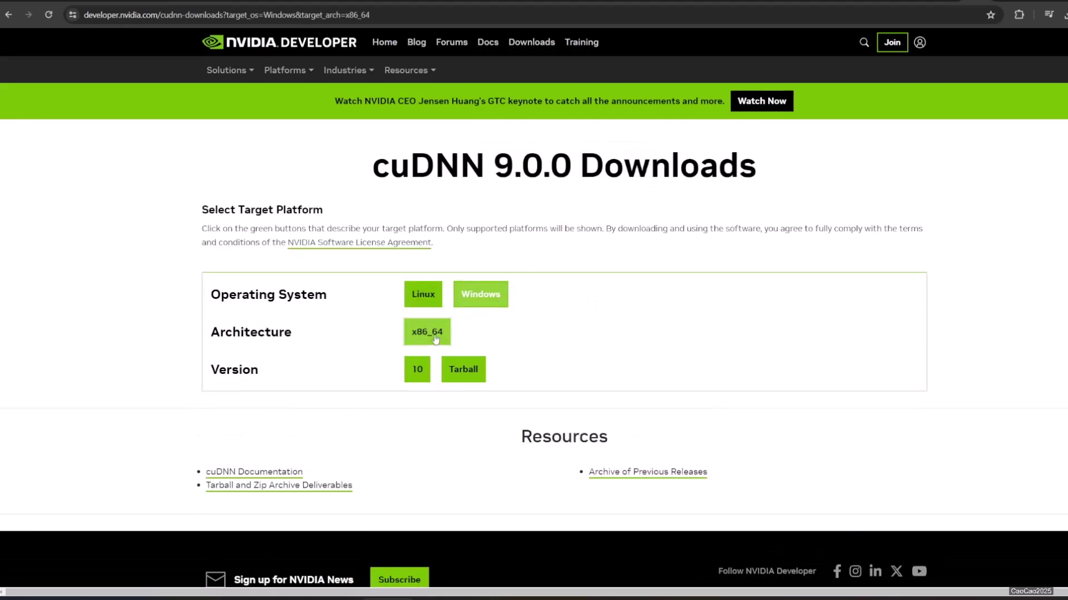
click(418, 374)
click(421, 409)
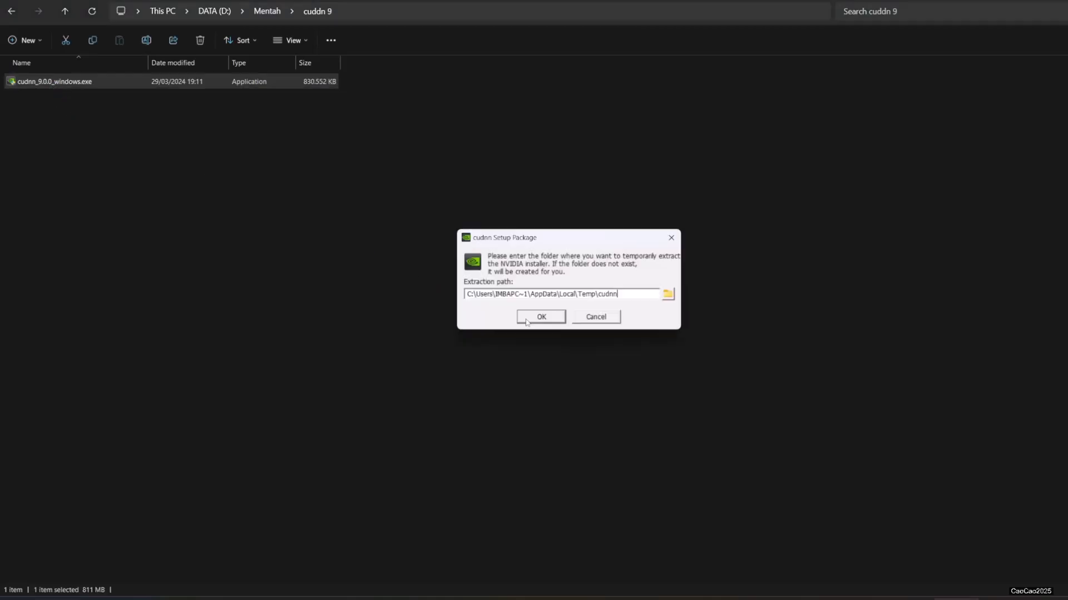
- Install cuDNN 9.0 with the default extraction folder and options after accepting the license, then close the installer
click(526, 321)
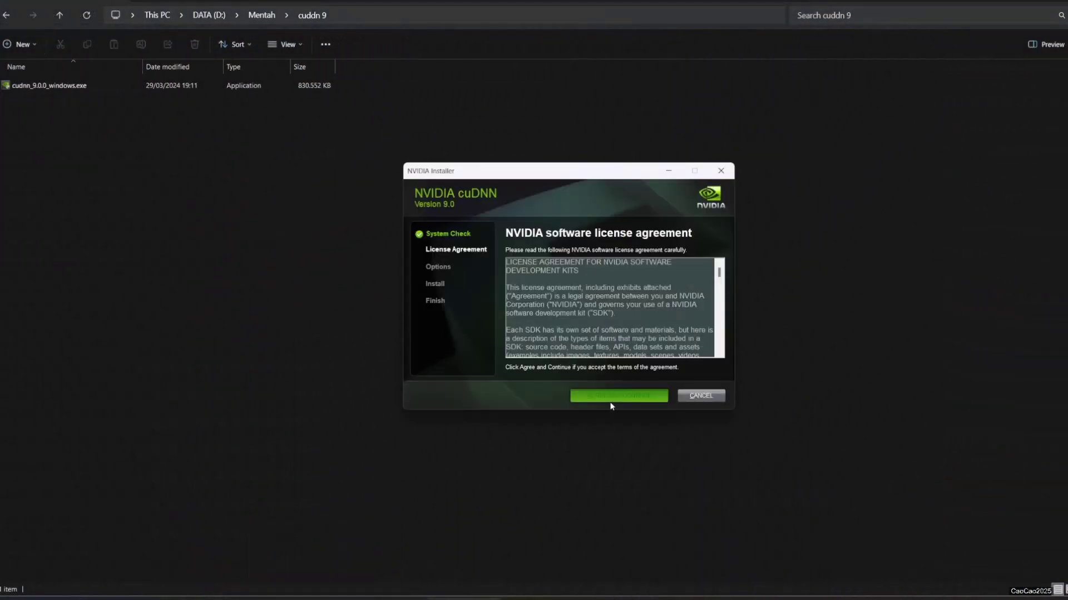
click(611, 396)
click(622, 396)
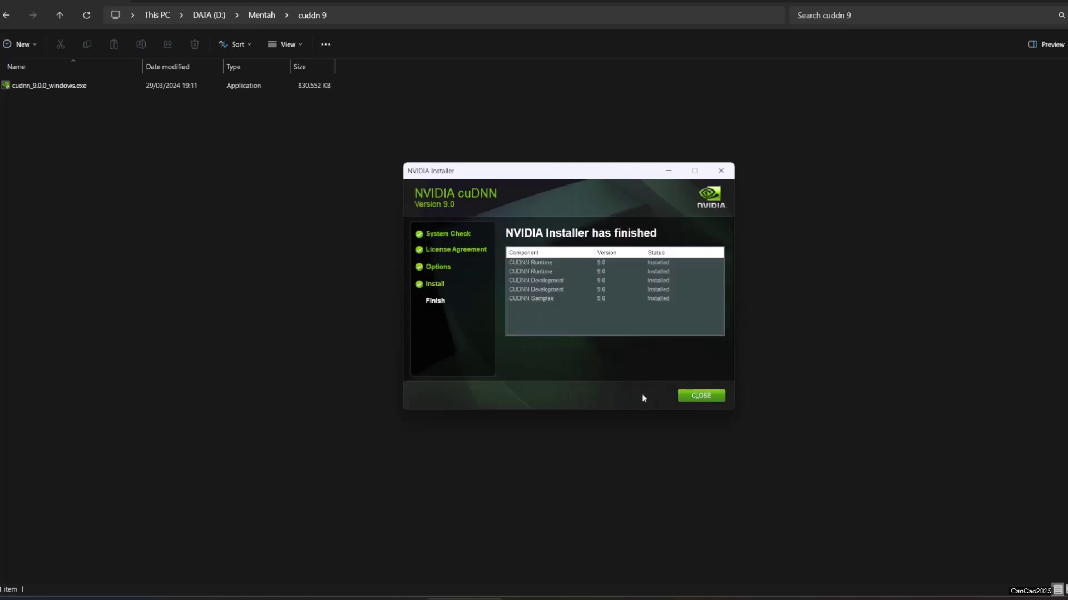
click(688, 397)
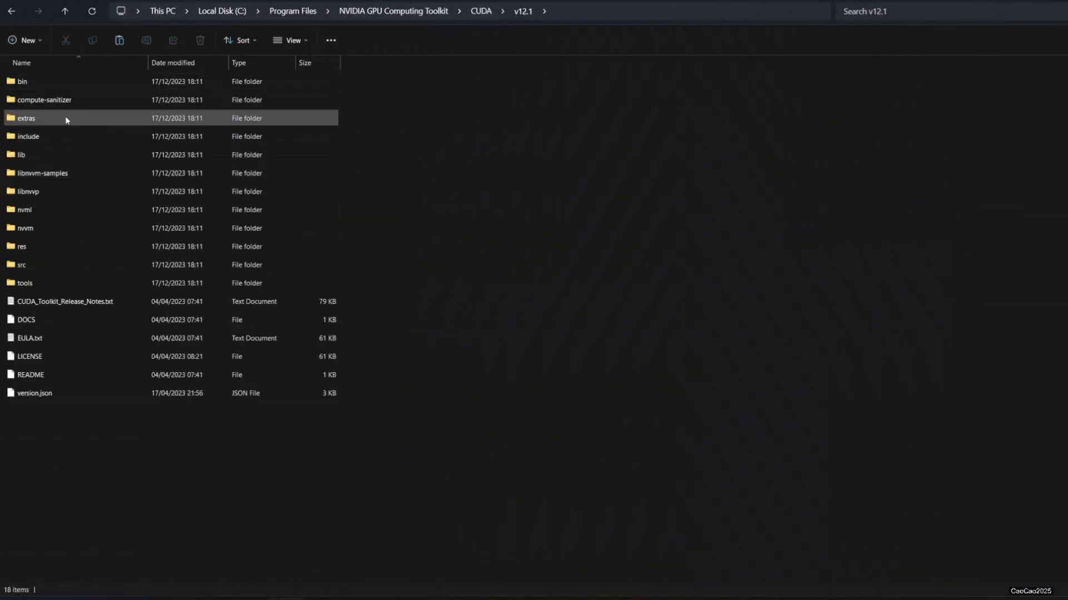
- Paste the eight cuDNN DLLs into CUDA v12.1\bin with admin permission, then return to cuDNN's bin folder
double_click(65, 87)
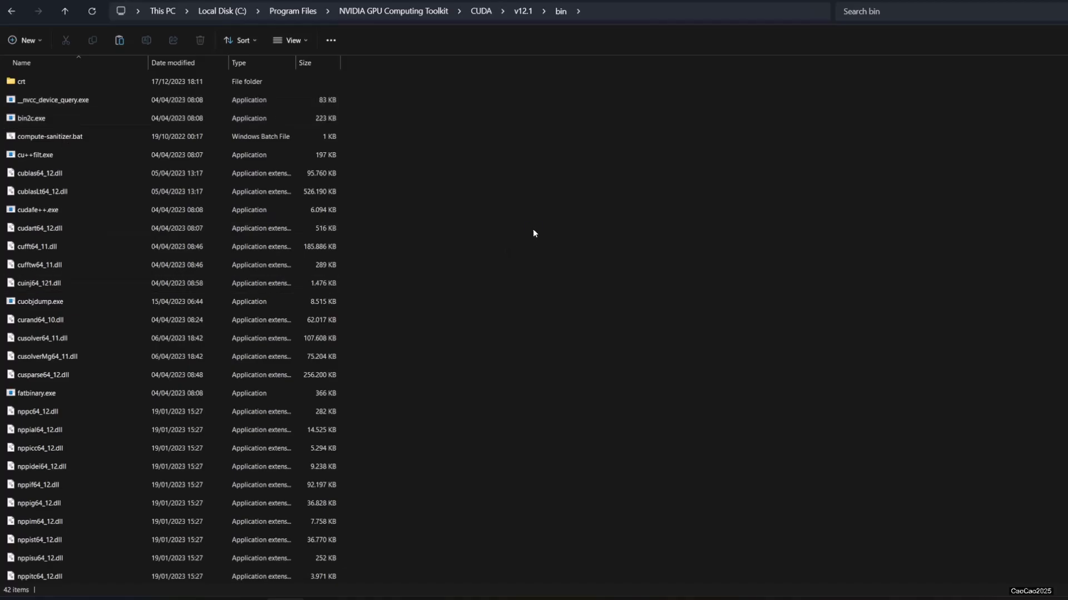
key(ctrl+v)
click(538, 266)
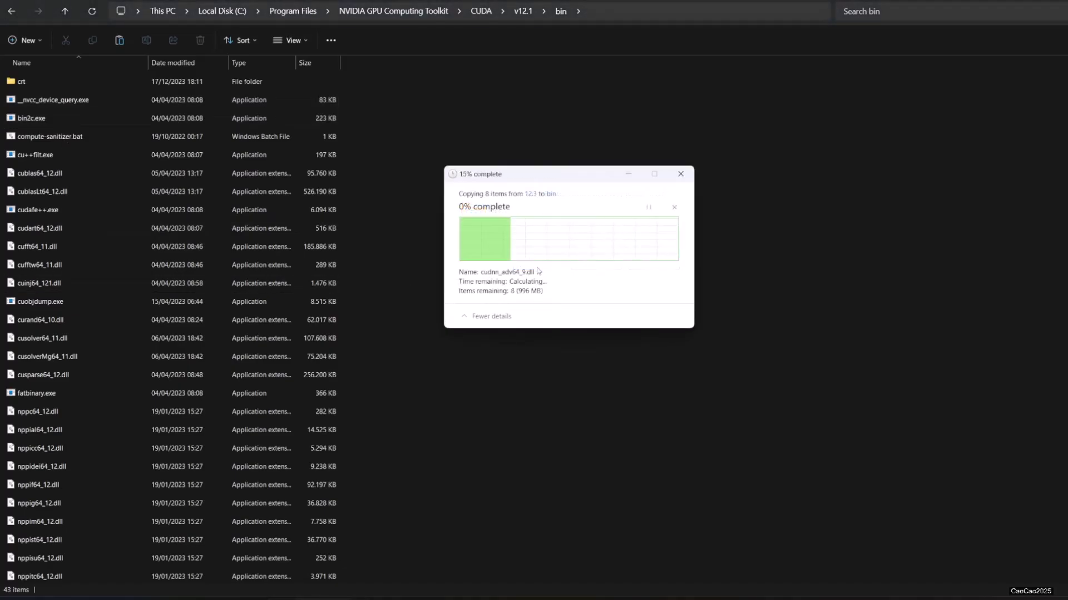
click(542, 267)
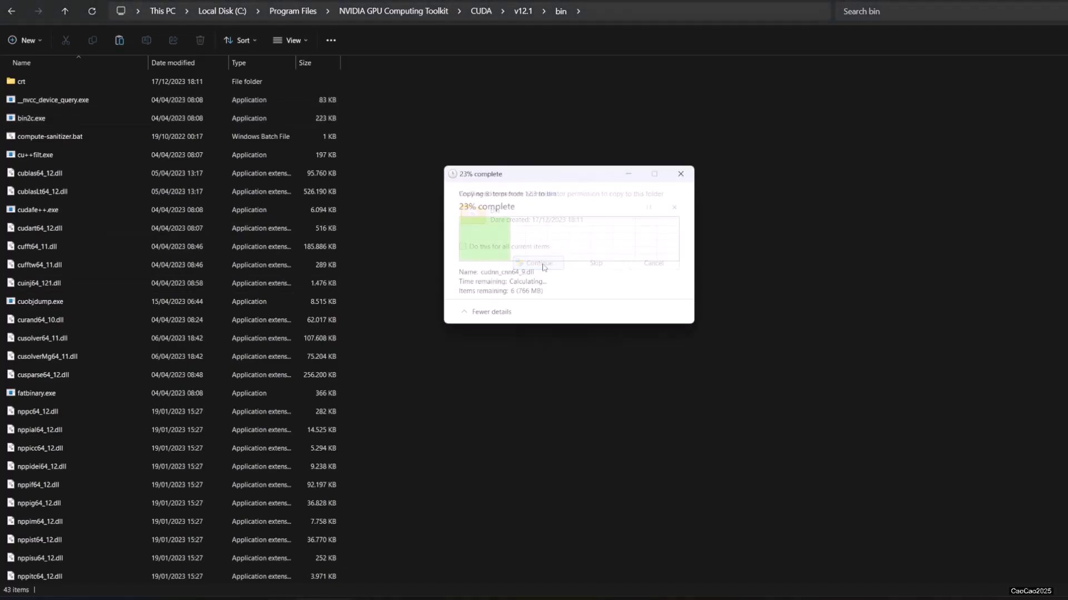
click(511, 247)
click(534, 266)
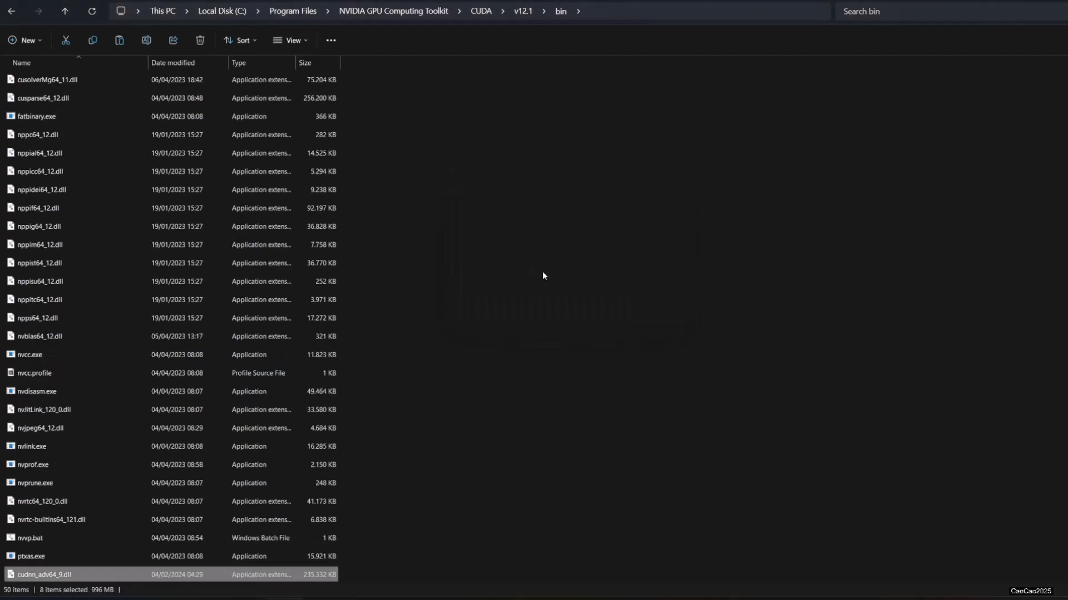
key(alt+Tab)
click(477, 13)
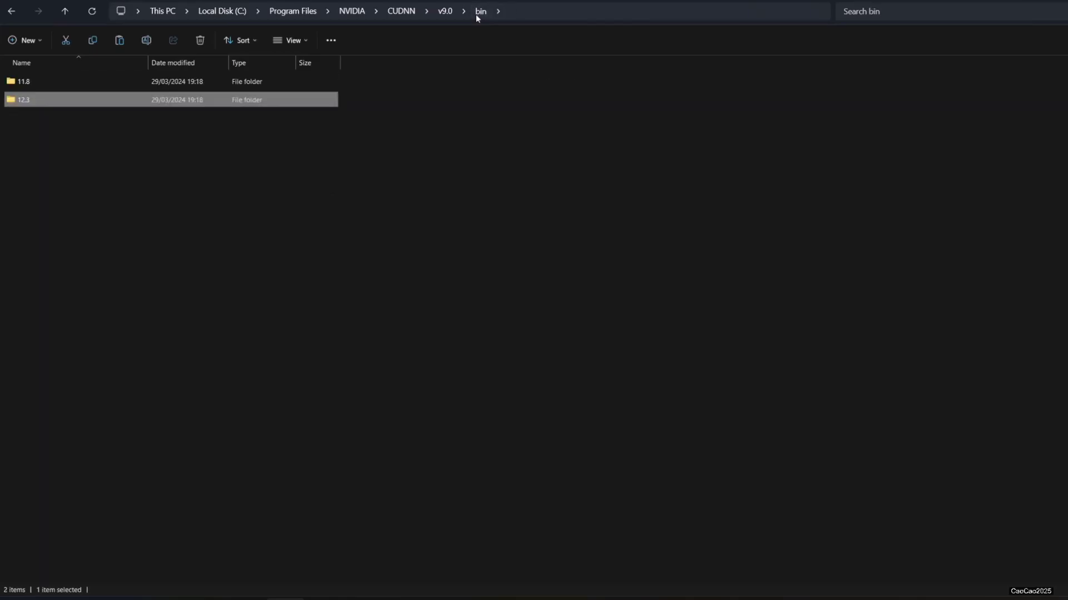
- Copy the seven cuDNN 12.3 header files into CUDA v12.1's include folder, granting admin permission
click(445, 11)
double_click(57, 118)
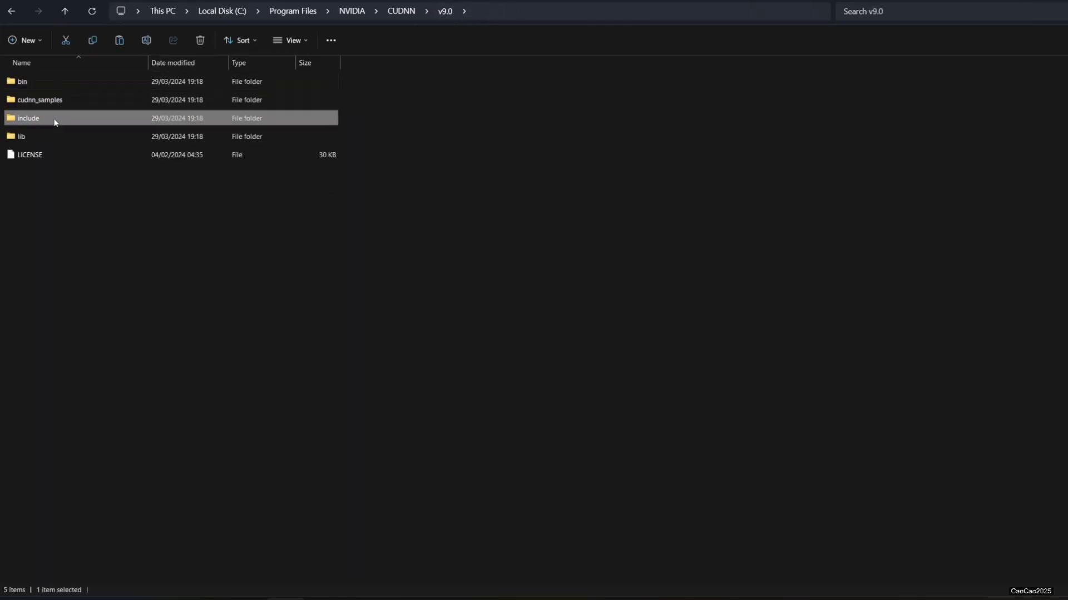
double_click(51, 98)
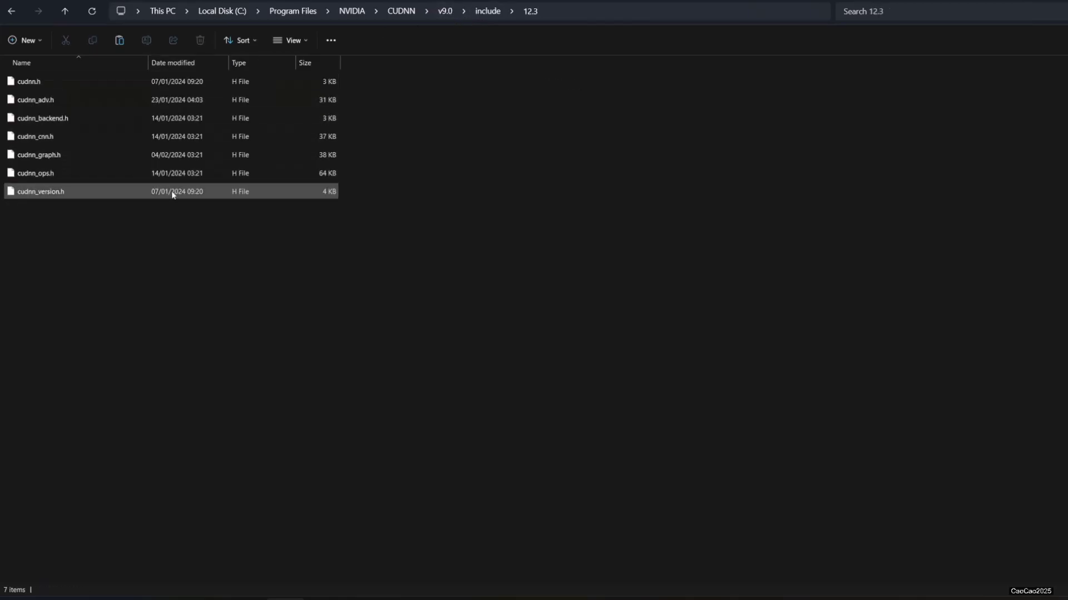
key(ctrl+a)
key(alt+Tab)
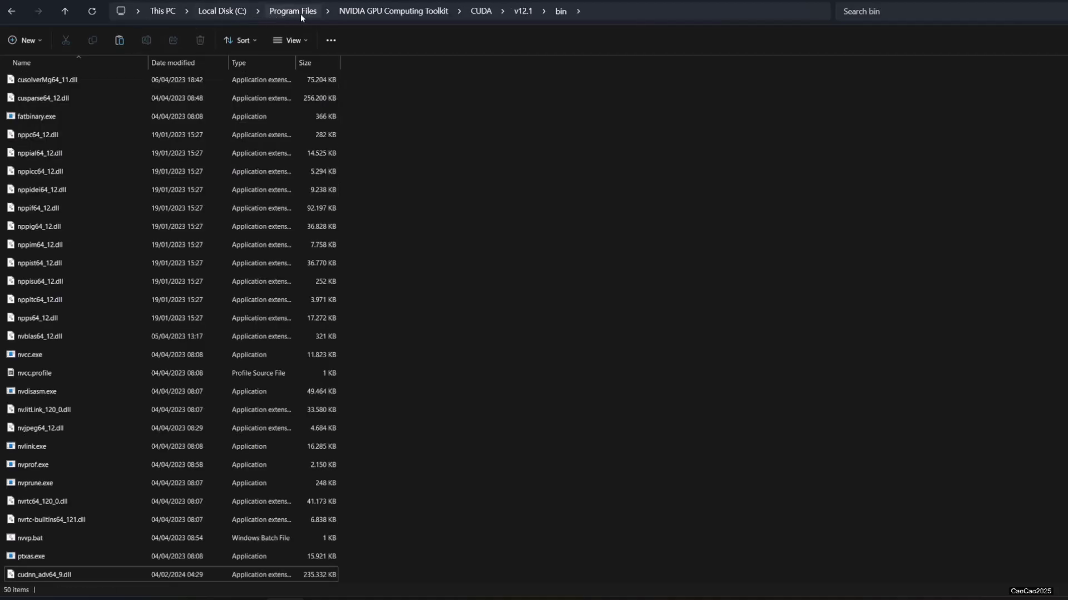
click(522, 11)
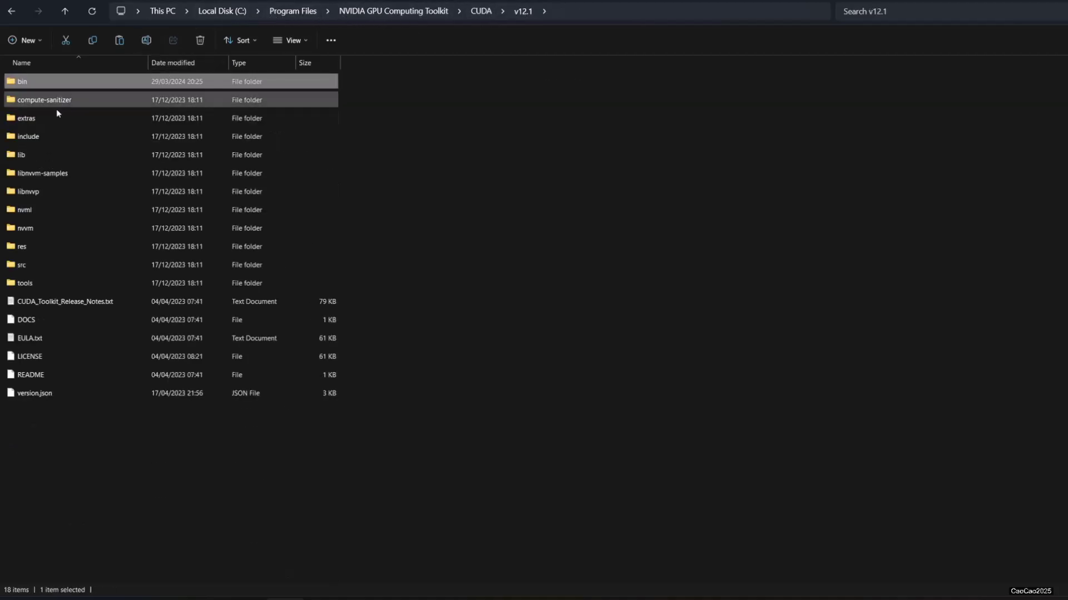
double_click(52, 142)
key(ctrl+v)
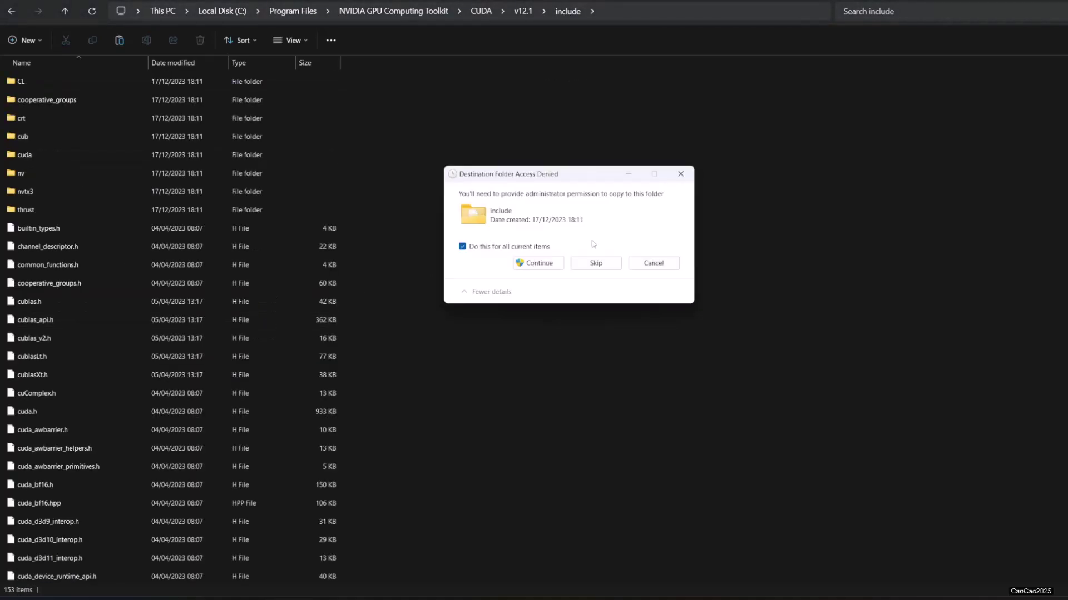
click(538, 263)
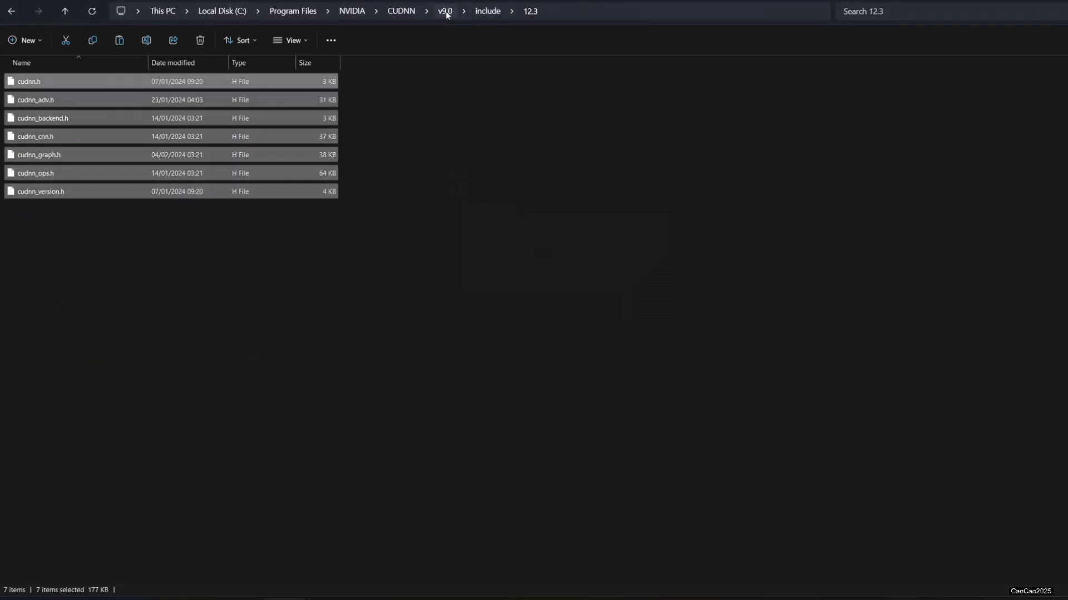
- Copy the sixteen cuDNN 12.3 x64 .lib files into CUDA v12.1's lib\x64 folder
click(449, 12)
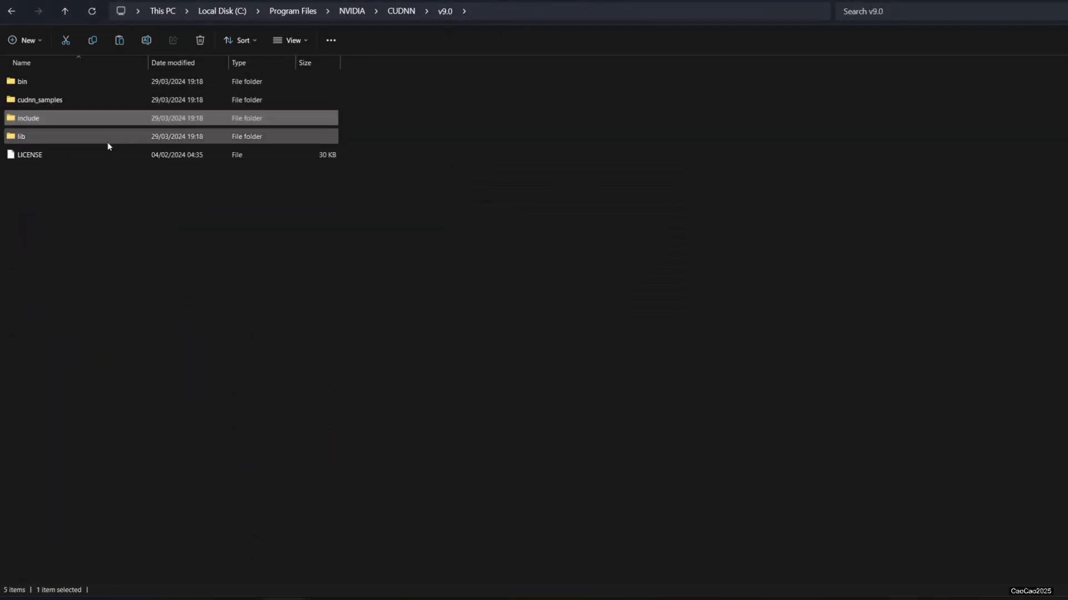
double_click(108, 142)
double_click(135, 106)
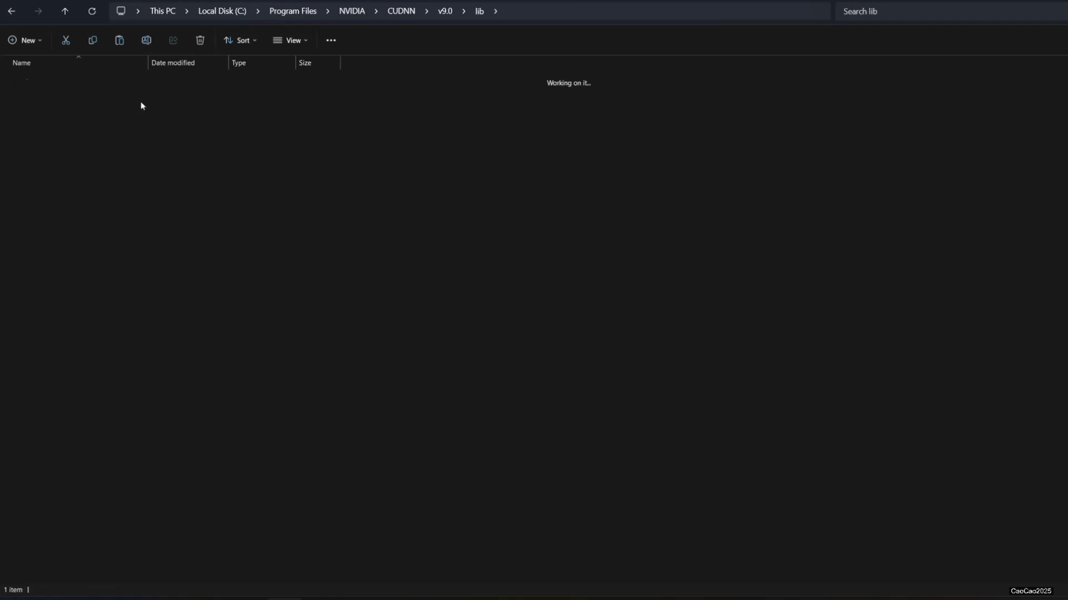
double_click(187, 85)
key(ctrl+a)
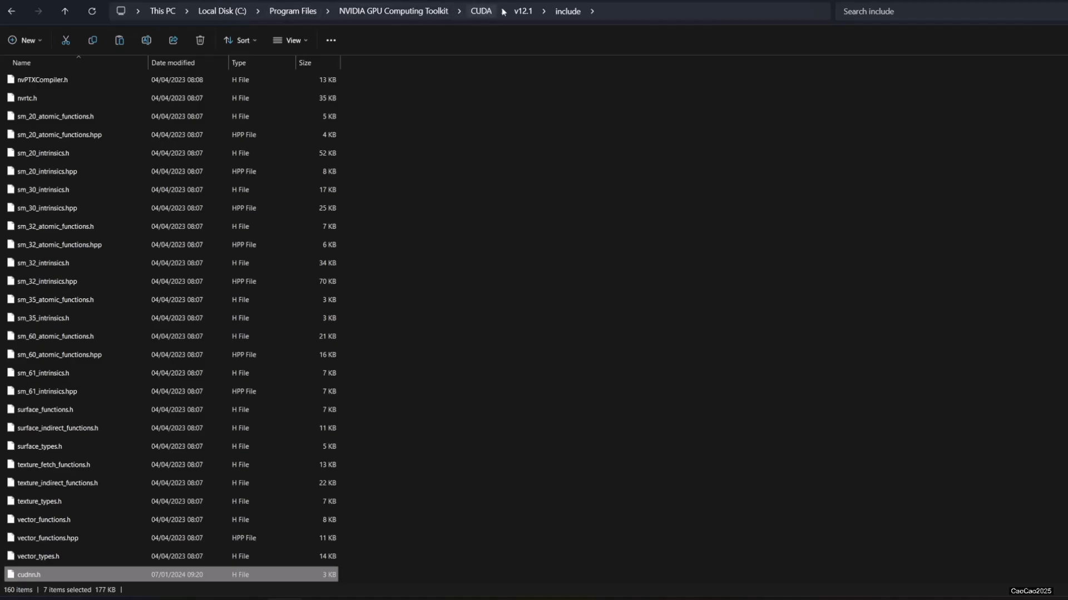
click(522, 11)
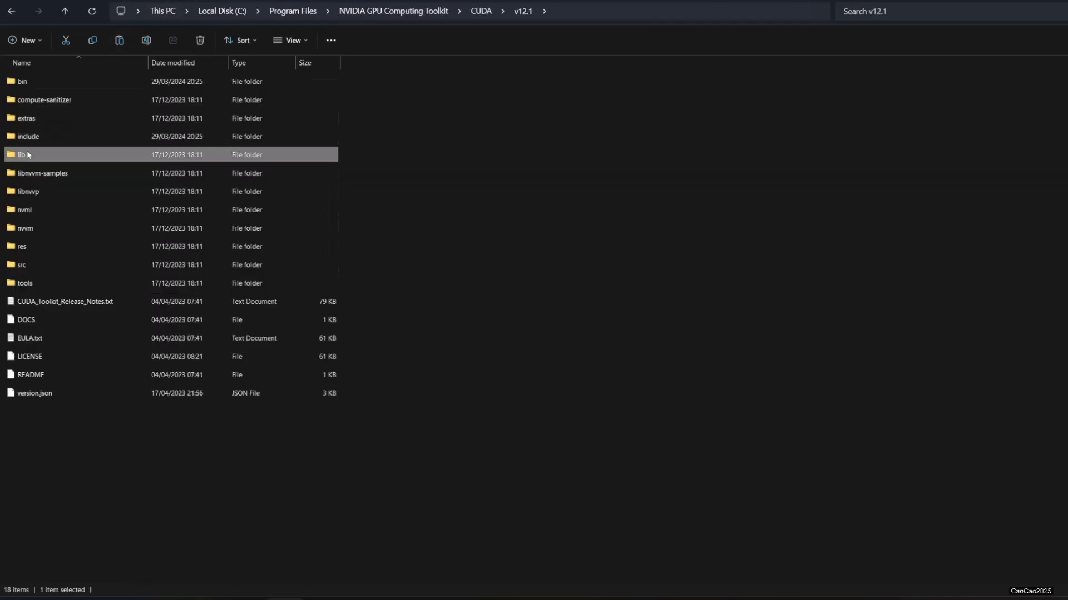
double_click(25, 155)
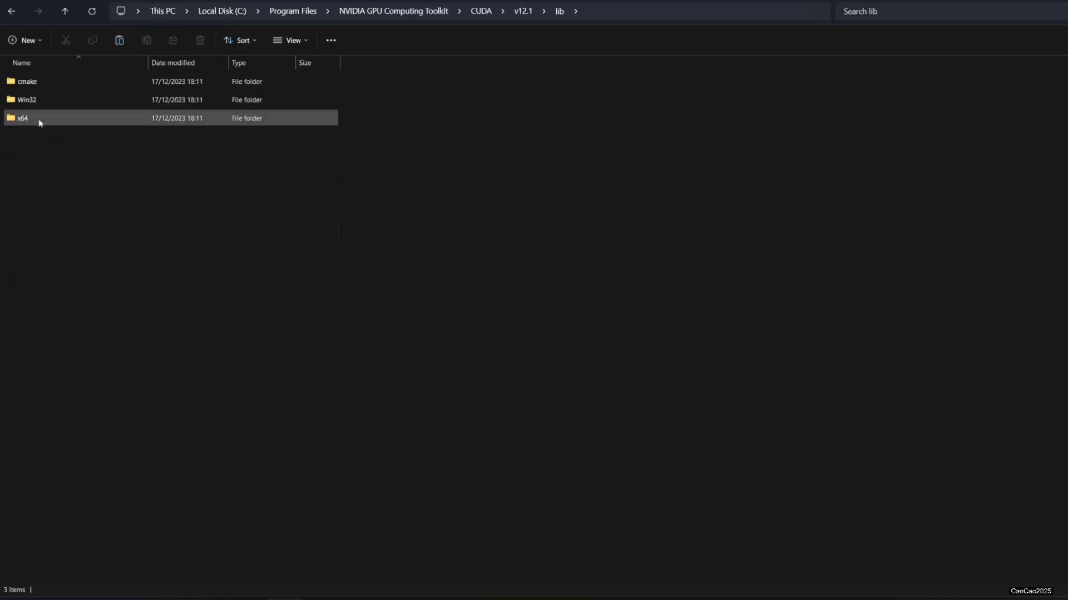
double_click(23, 118)
key(ctrl+v)
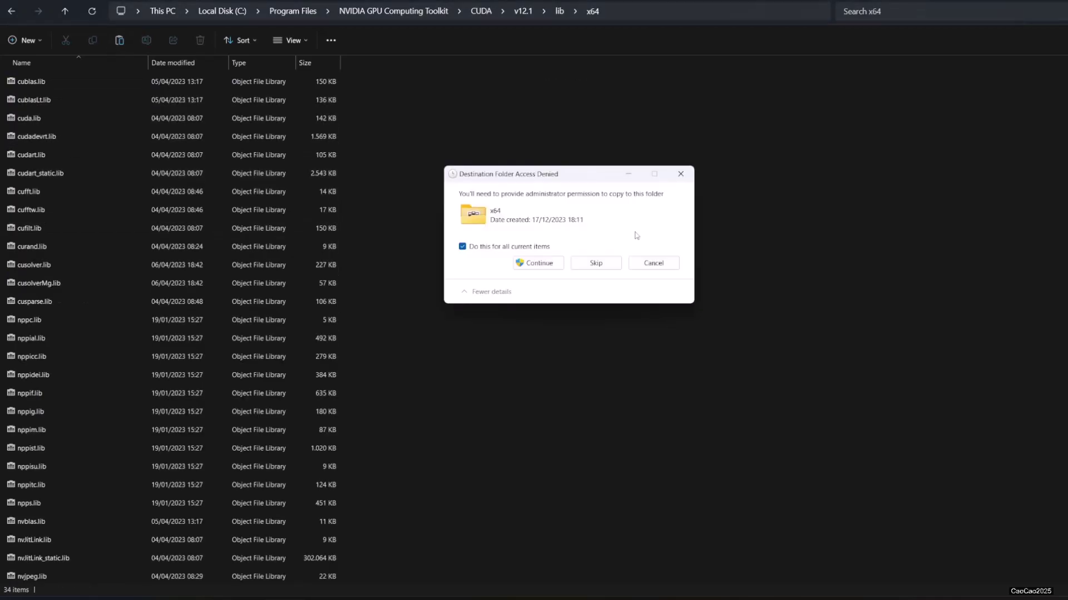
click(538, 263)
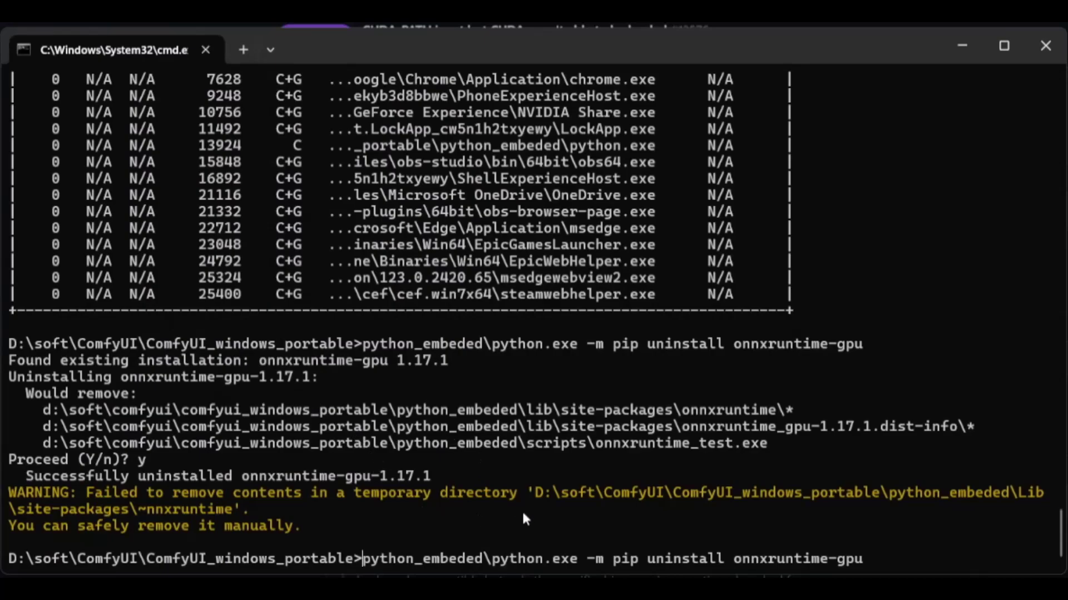
- Erase the recalled onnxruntime-gpu uninstall command from the Command Prompt line
key(End)
key(BackSpace)
key(BackSpace)
key(BackSpace)
key(BackSpace)
key(BackSpace)
key(BackSpace)
key(BackSpace)
key(BackSpace)
key(BackSpace)
key(BackSpace)
key(BackSpace)
key(BackSpace)
key(BackSpace)
key(BackSpace)
key(BackSpace)
key(BackSpace)
key(BackSpace)
key(BackSpace)
key(BackSpace)
key(BackSpace)
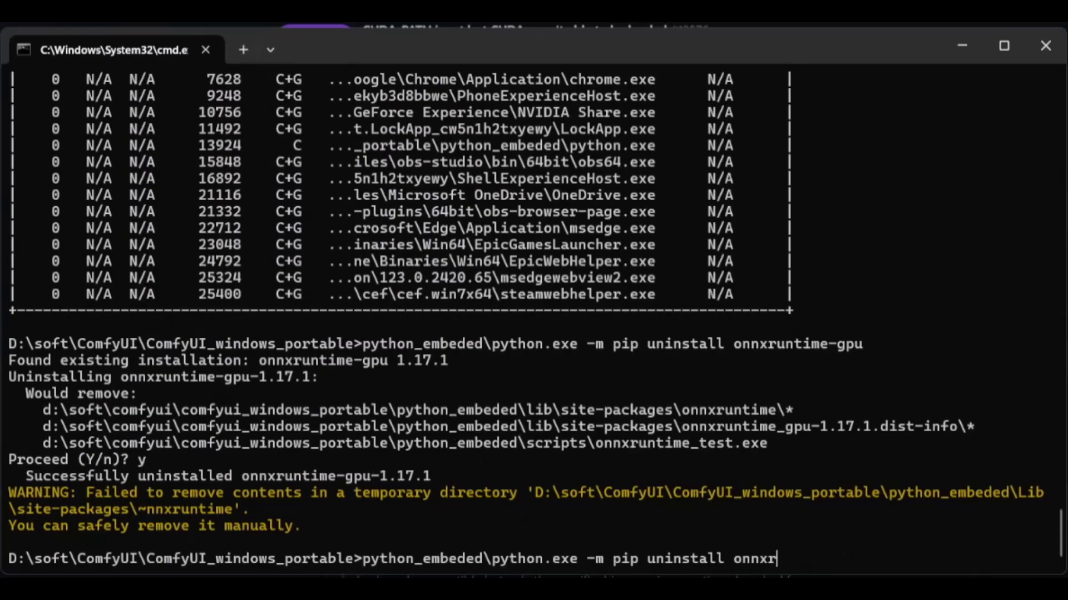
key(BackSpace)
key(BackSpace)
key(BackSpace)
key(BackSpace)
key(BackSpace)
key(BackSpace)
key(BackSpace)
key(BackSpace)
key(BackSpace)
key(BackSpace)
key(BackSpace)
key(BackSpace)
key(BackSpace)
key(BackSpace)
key(BackSpace)
key(BackSpace)
key(BackSpace)
key(BackSpace)
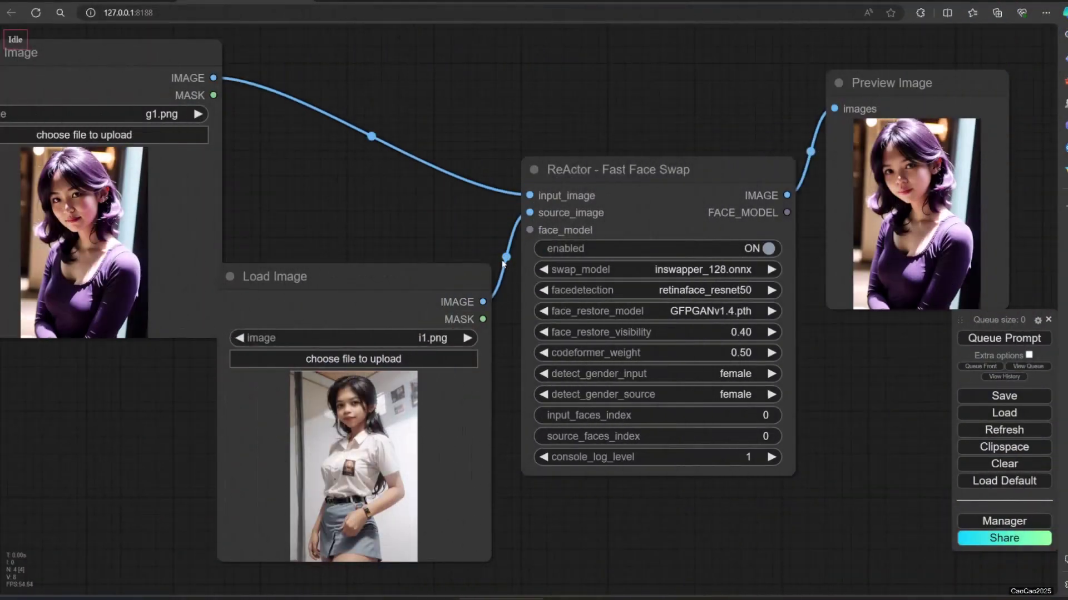
- Delete the old source_image link, reconnect both Load Image outputs to ReActor, and queue the face swap
right_click(506, 260)
click(511, 271)
drag(214, 78, 533, 216)
drag(213, 77, 516, 203)
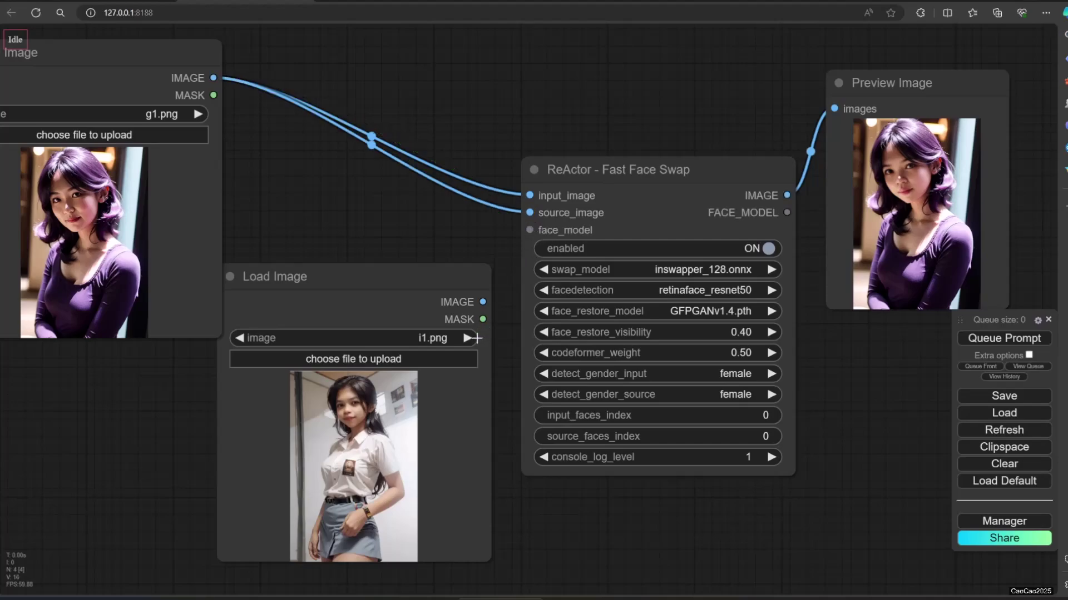
drag(483, 302, 528, 213)
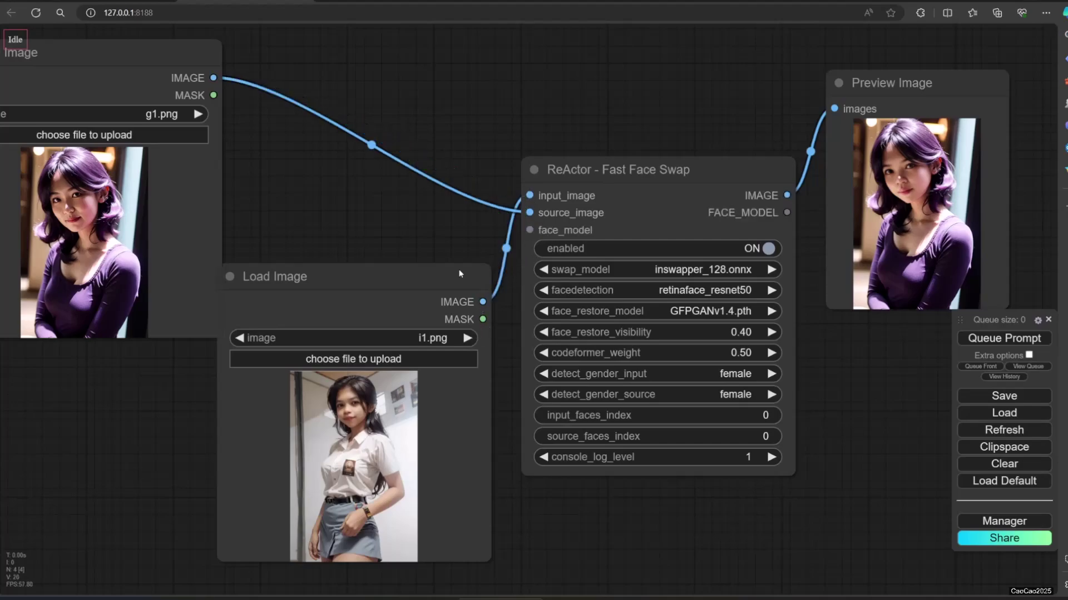
click(966, 337)
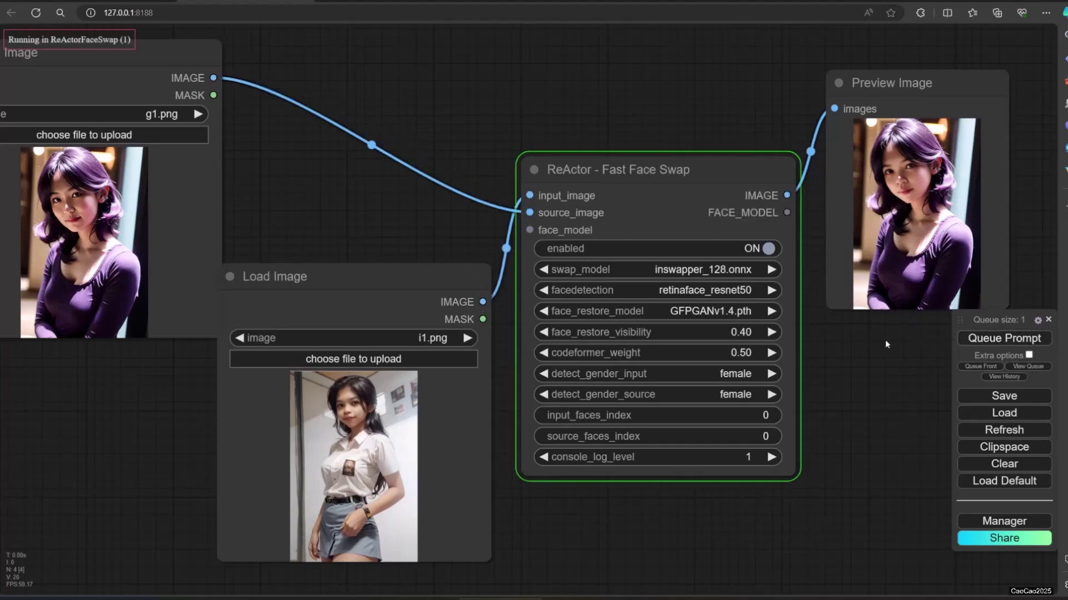
scroll(368, 207, down, 1)
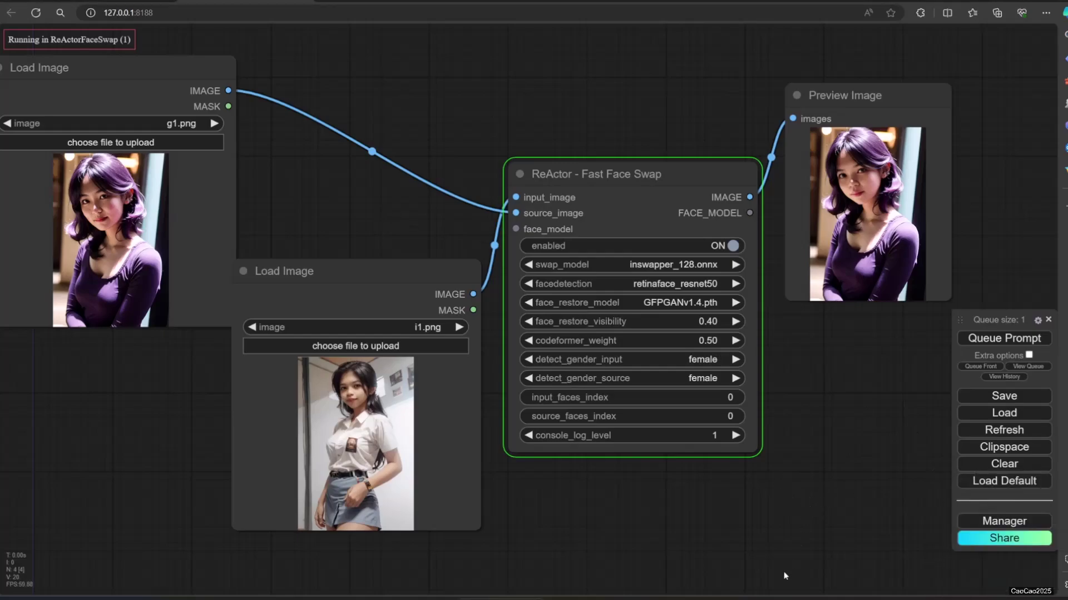
click(864, 218)
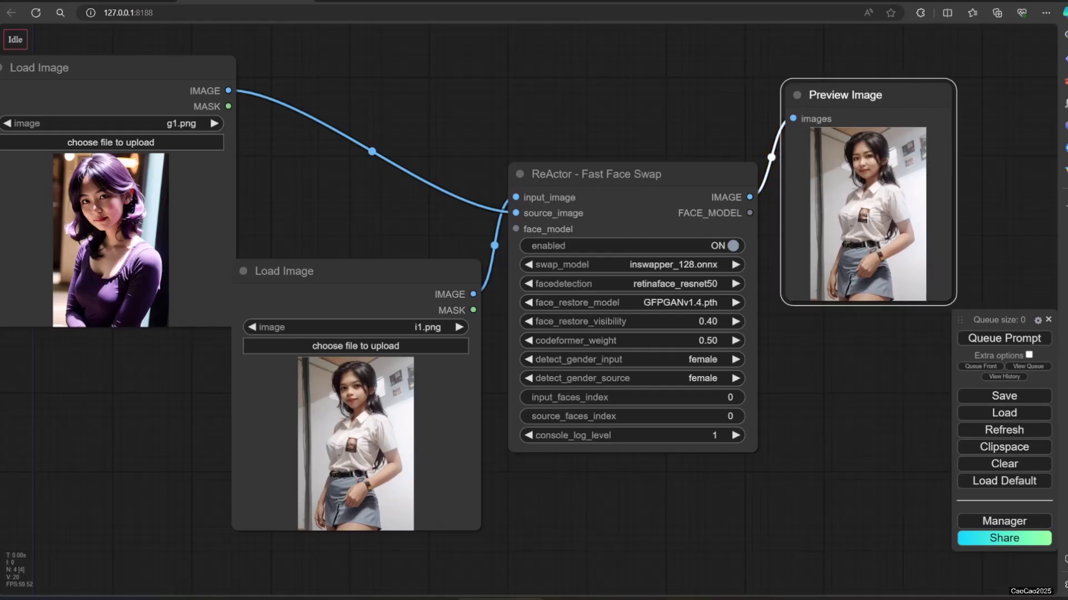
scroll(859, 307, up, 3)
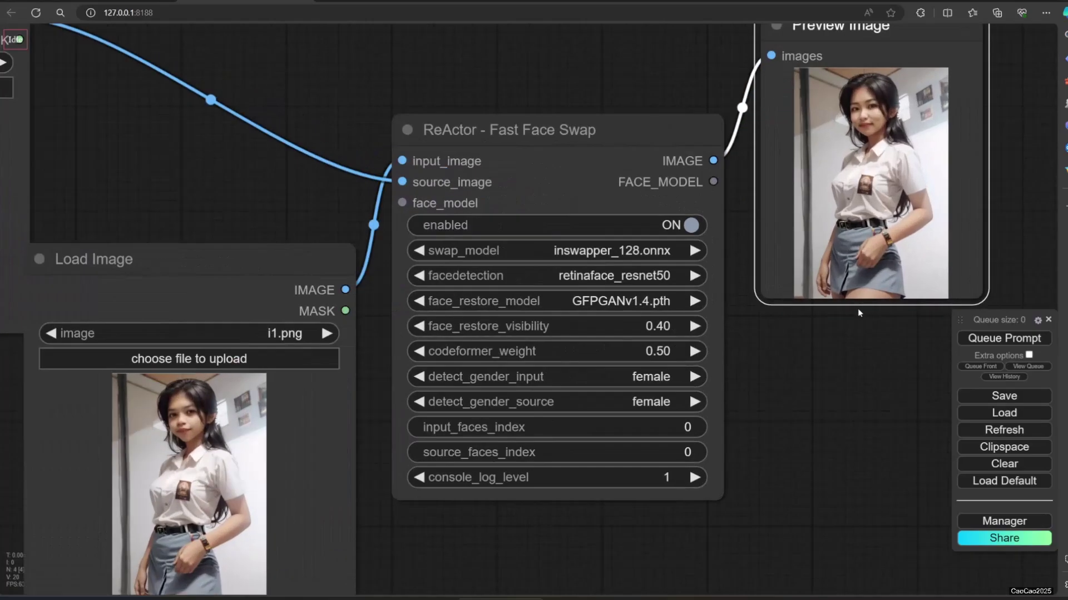
scroll(858, 308, down, 1)
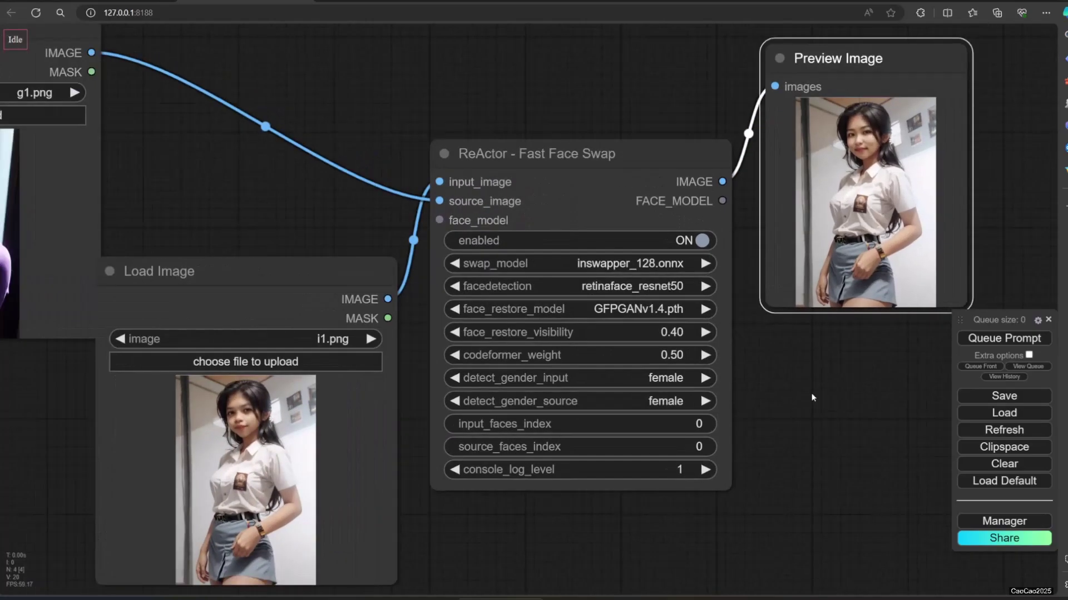
click(622, 308)
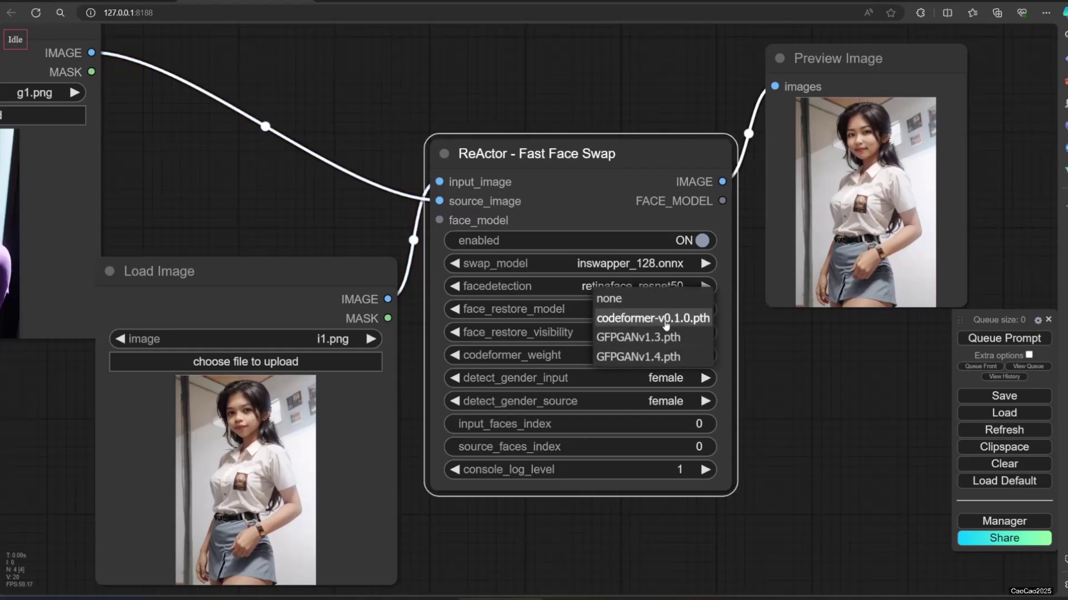
click(667, 356)
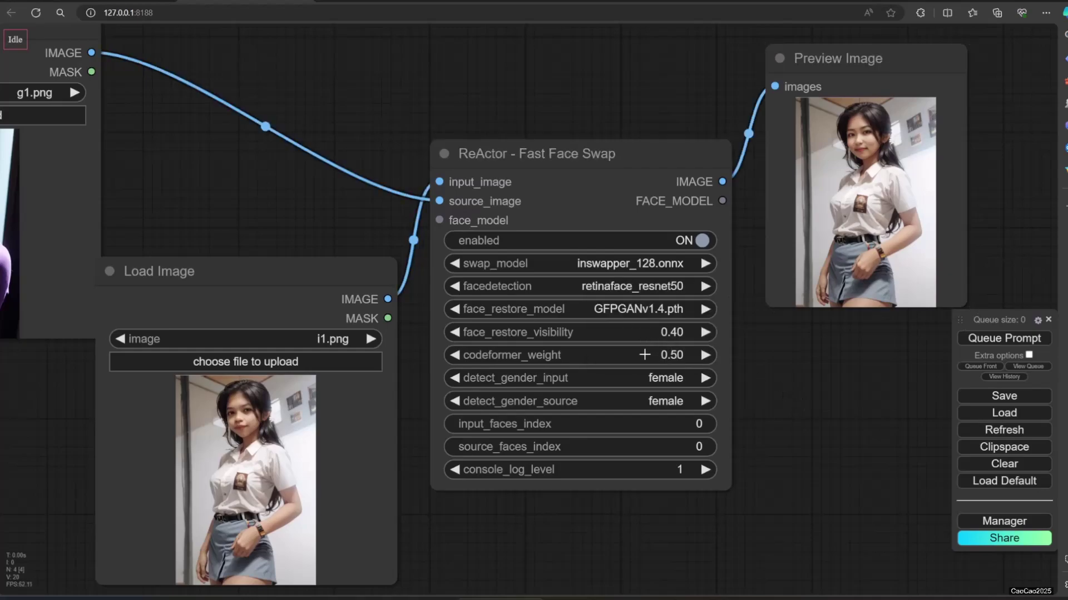
scroll(644, 355, down, 3)
drag(578, 493, 629, 489)
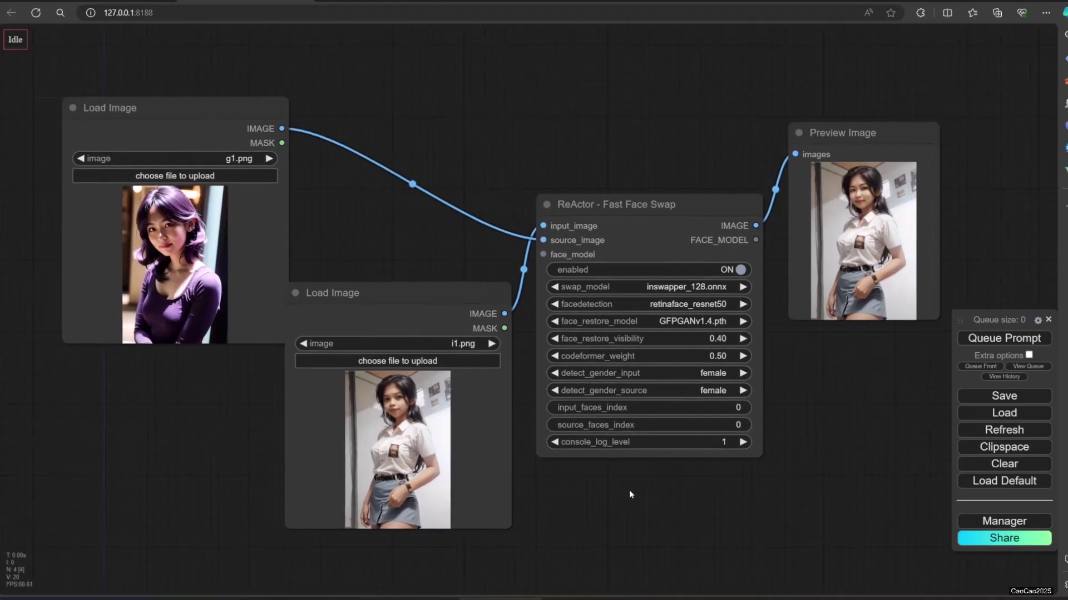
scroll(629, 489, up, 2)
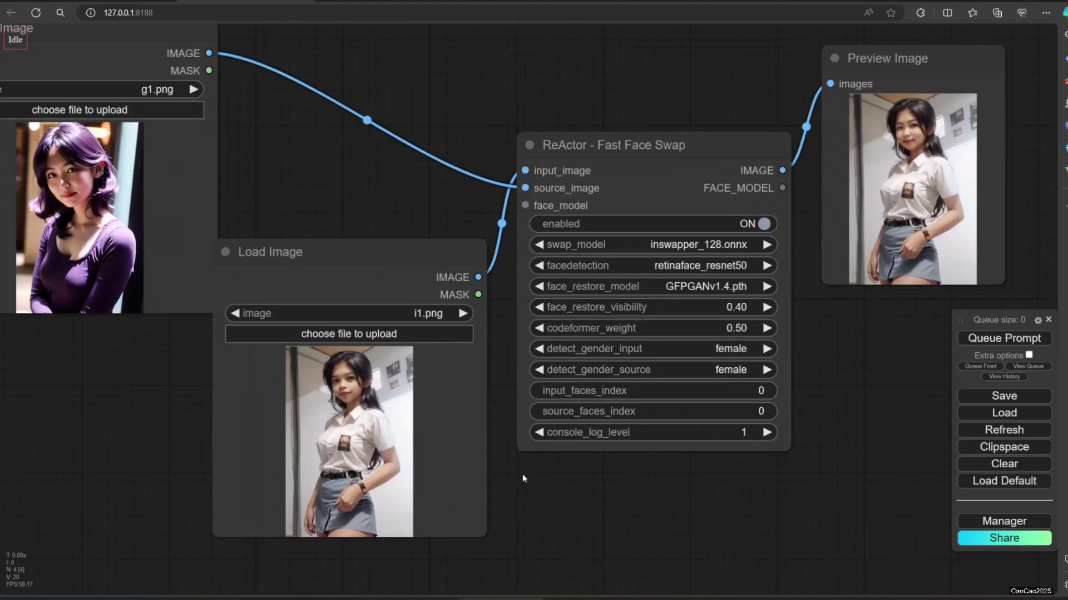
click(684, 286)
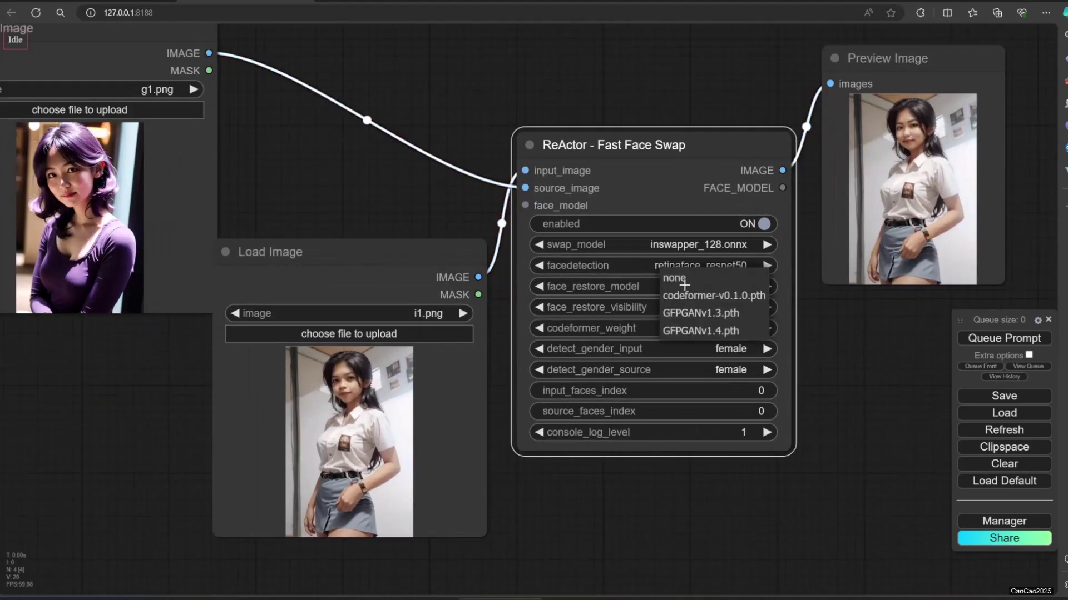
click(836, 372)
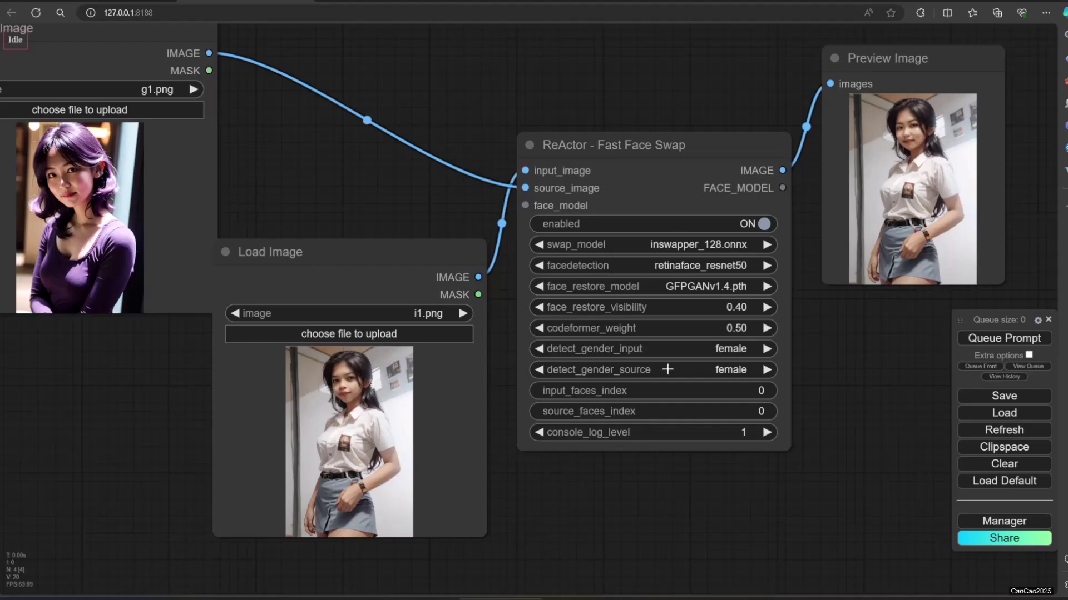
scroll(860, 310, up, 5)
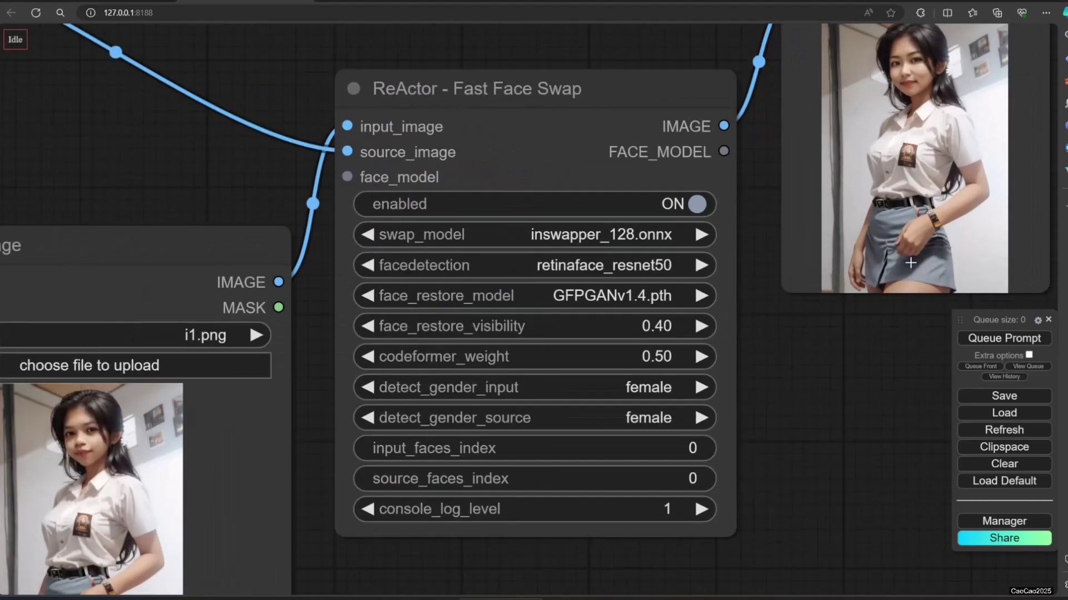
scroll(855, 332, down, 4)
drag(484, 540, 663, 517)
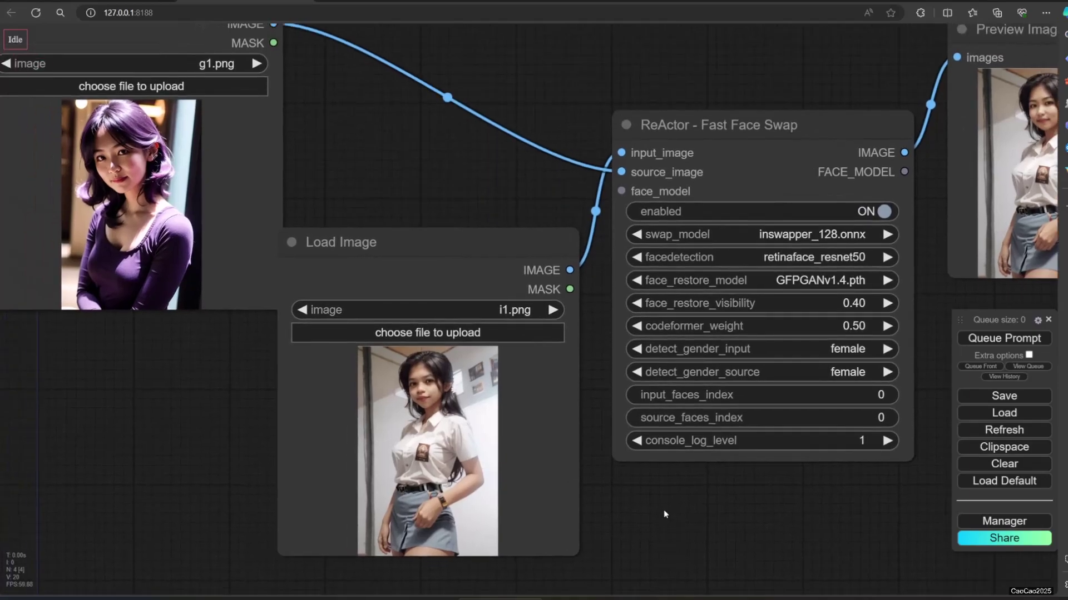
- Queue the yua.jpg face swap, then reconnect i1.png to source_image and the upper image to ReActor
click(1005, 339)
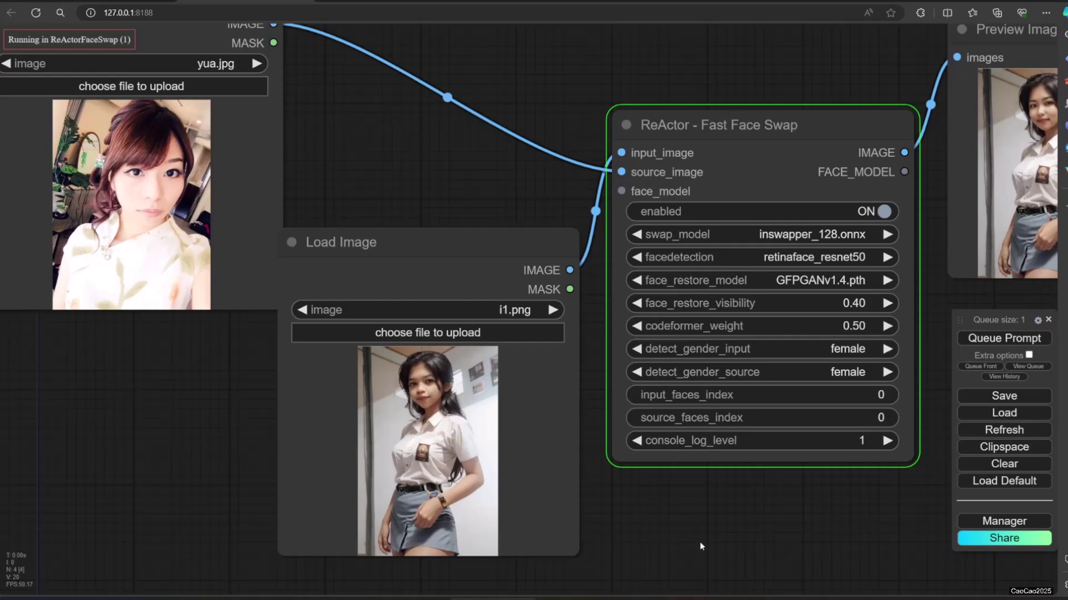
drag(701, 539, 600, 591)
scroll(953, 178, up, 5)
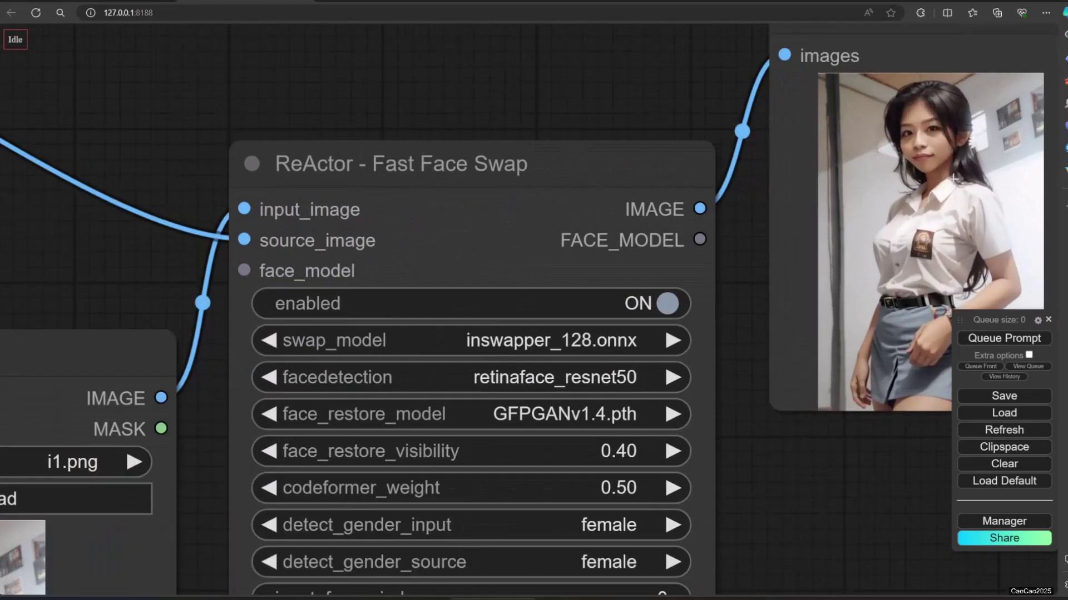
scroll(953, 178, down, 3)
drag(892, 385, 763, 226)
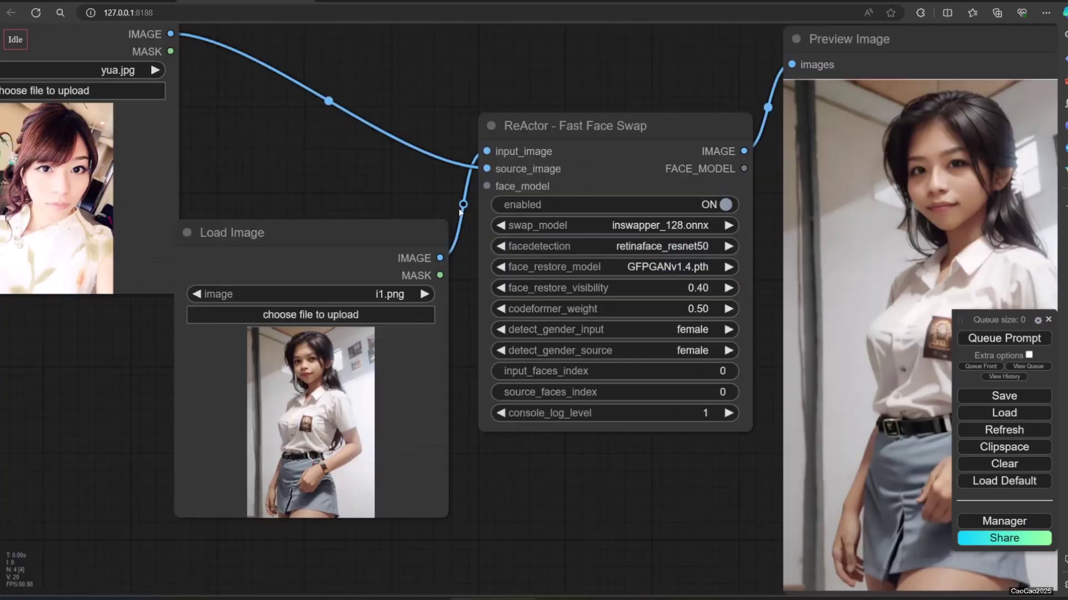
drag(439, 258, 489, 171)
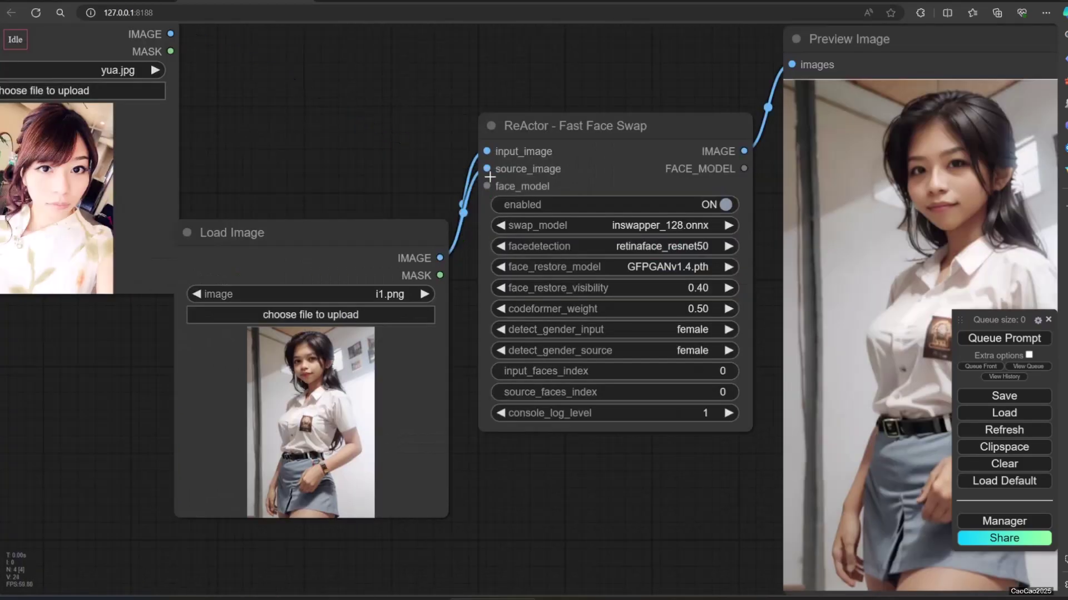
drag(171, 34, 487, 152)
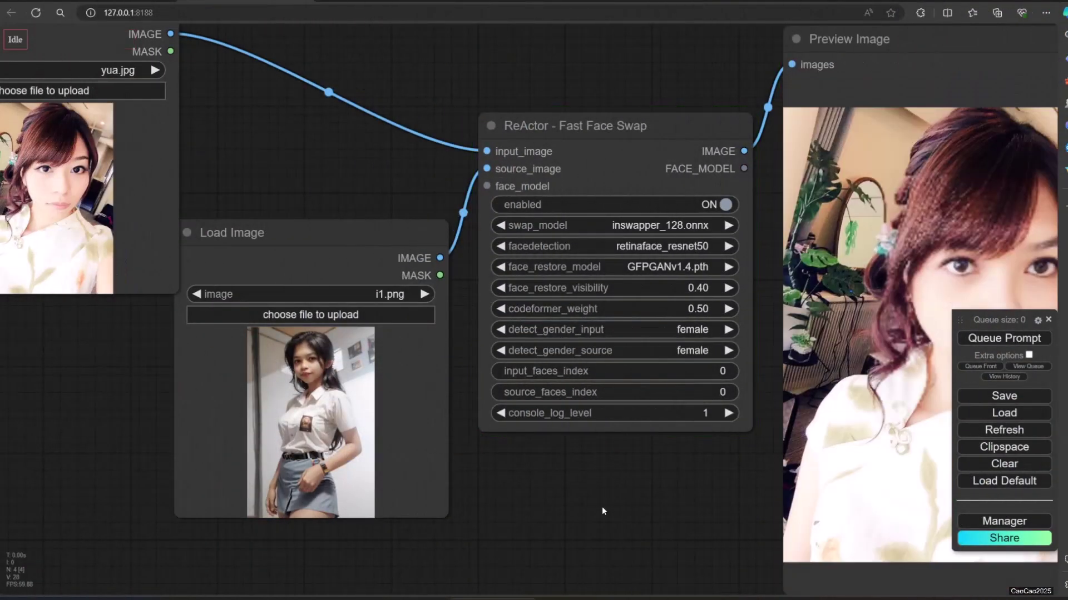
- Pan and zoom out the canvas to view the swapped yua.jpg portrait in Preview Image
drag(601, 506, 471, 493)
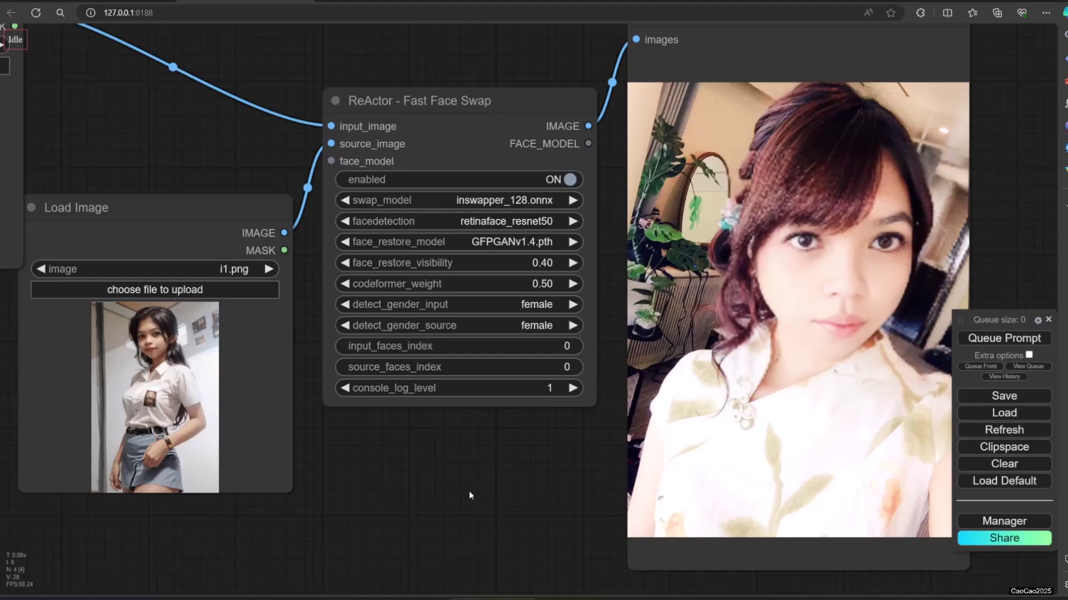
scroll(469, 495, down, 2)
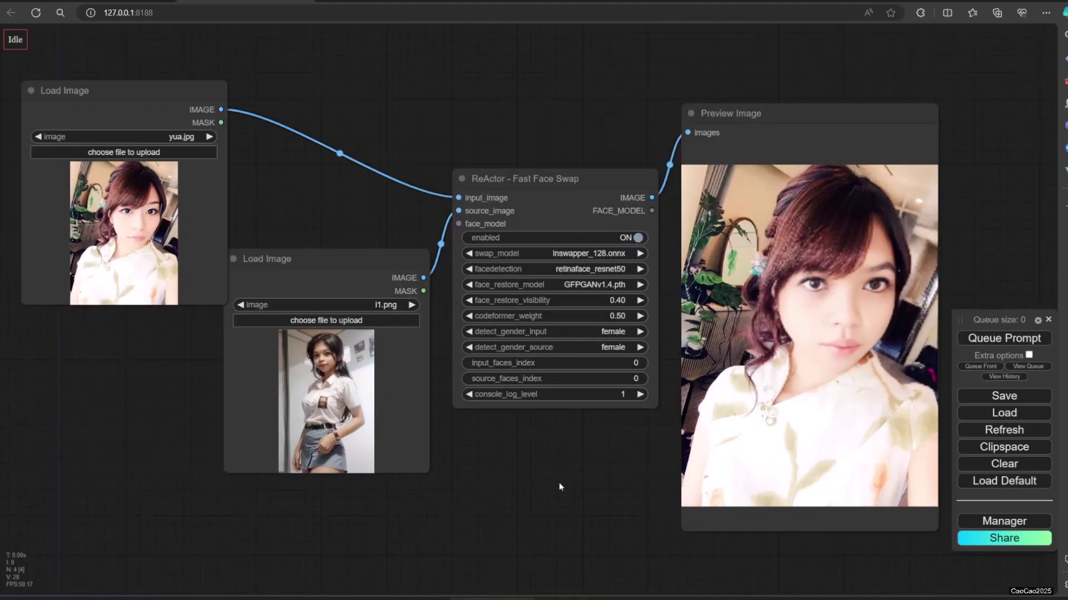